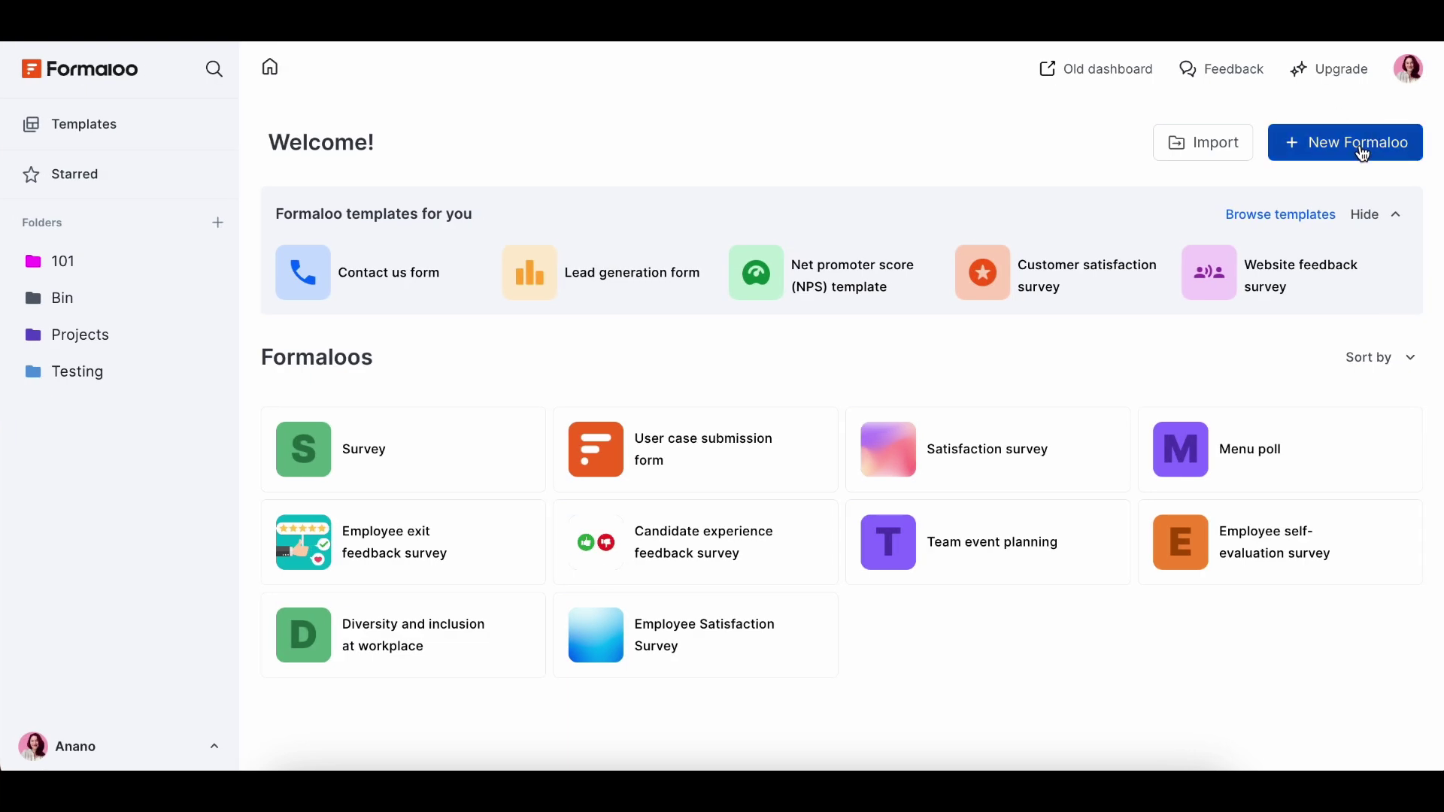
- Create a new Formaloo form app and open it in the editor
click(1361, 144)
click(1271, 282)
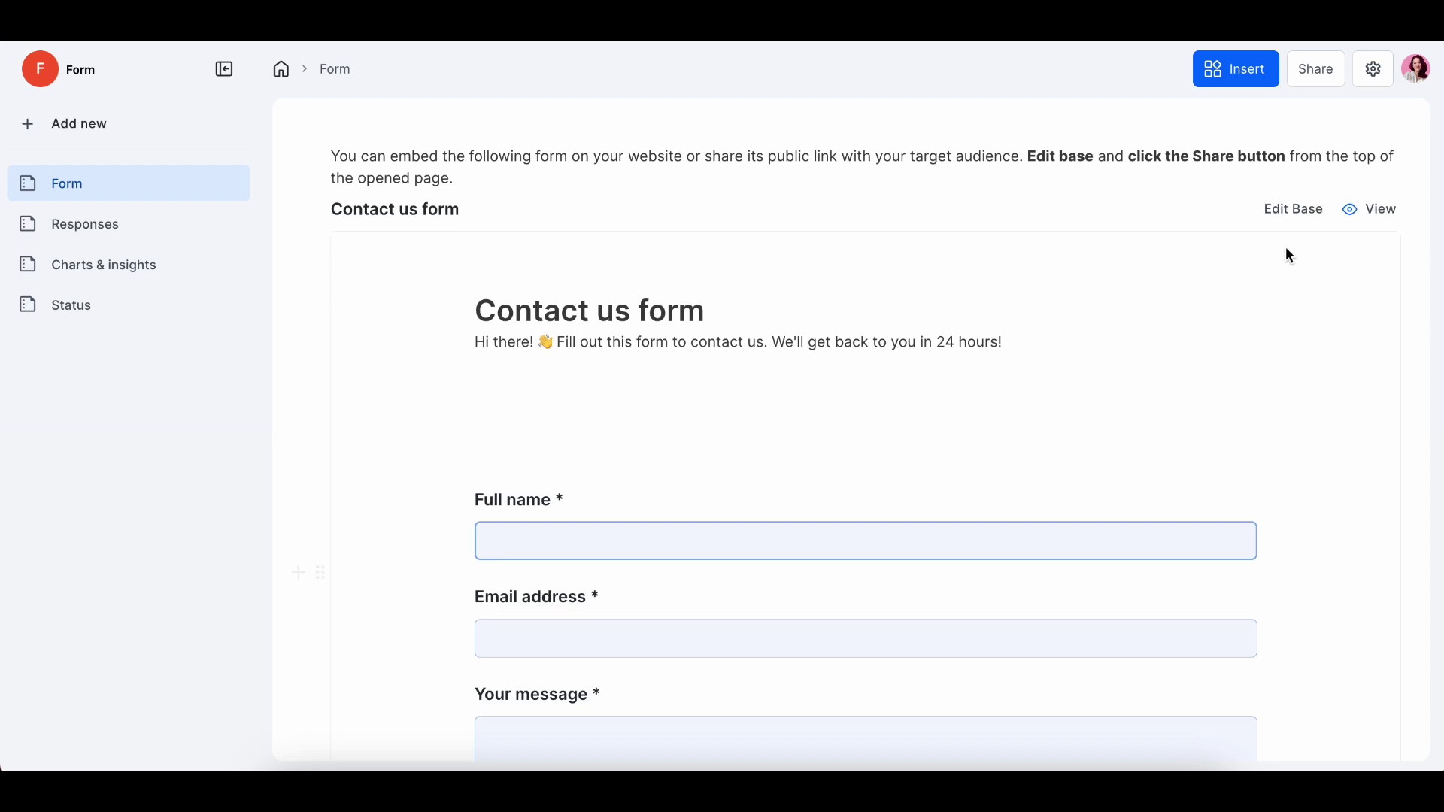
click(1307, 213)
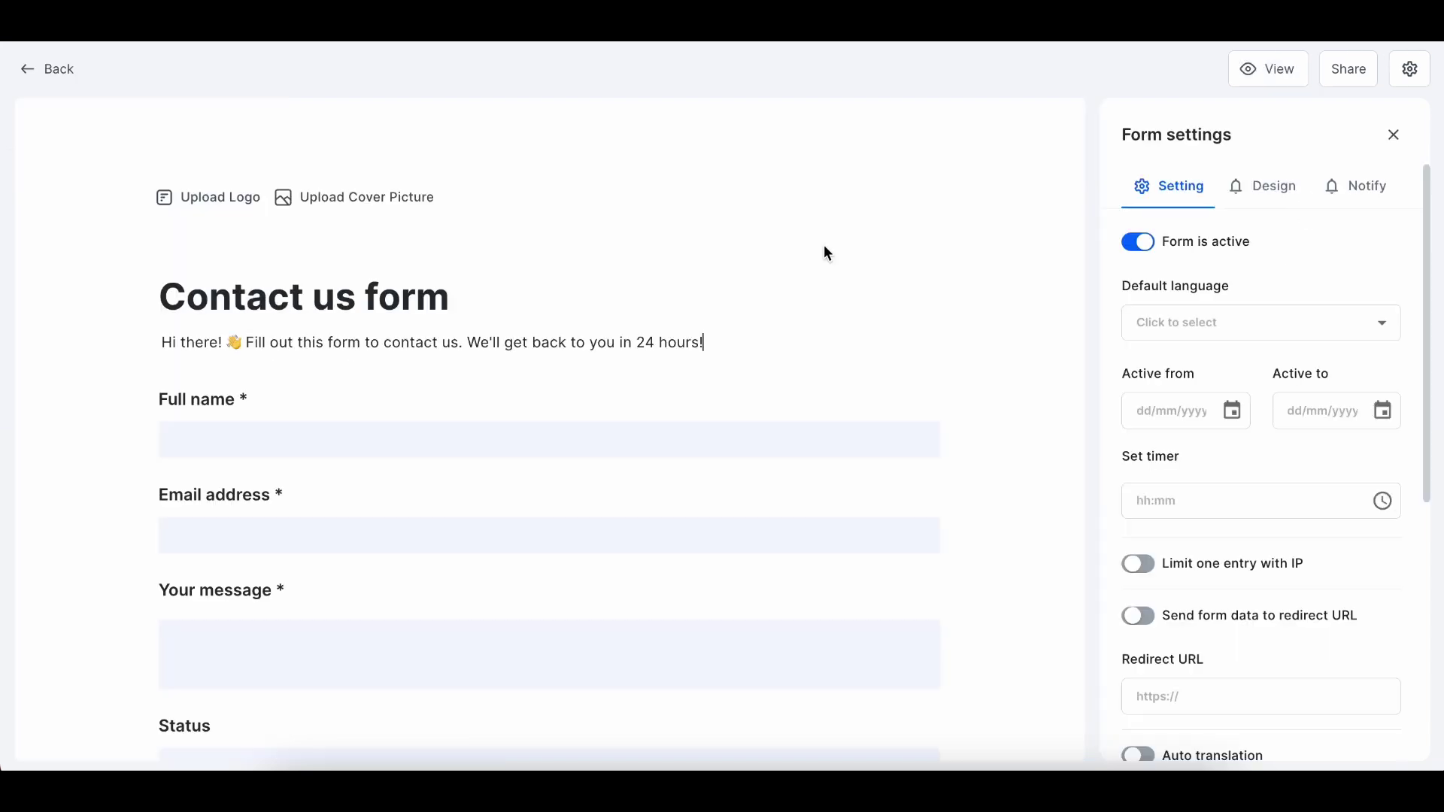
- Browse the field types offered after Full name, then dismiss the picker without adding one
scroll(365, 379, down, 1)
mouse_move(235, 361)
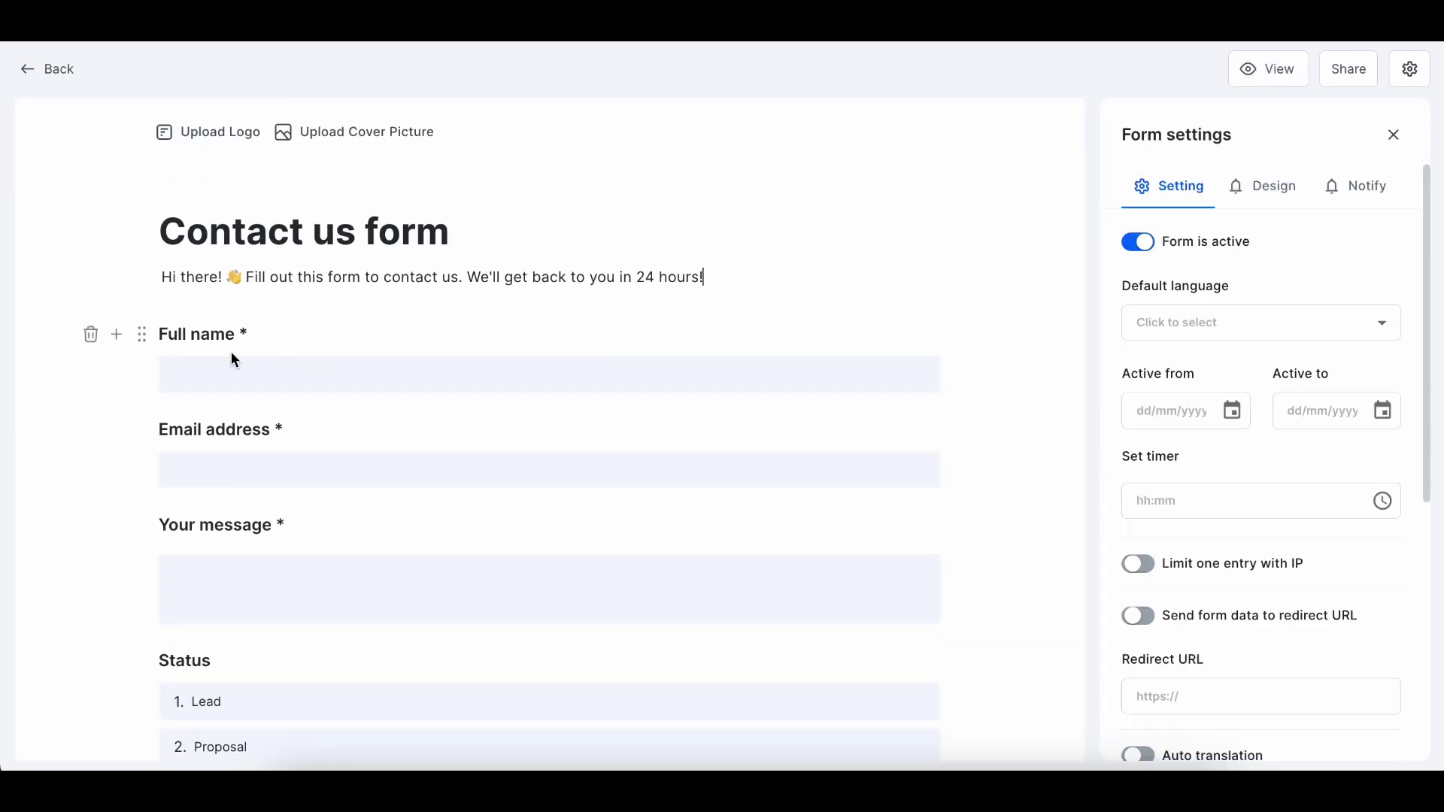
click(118, 334)
scroll(226, 506, down, 3)
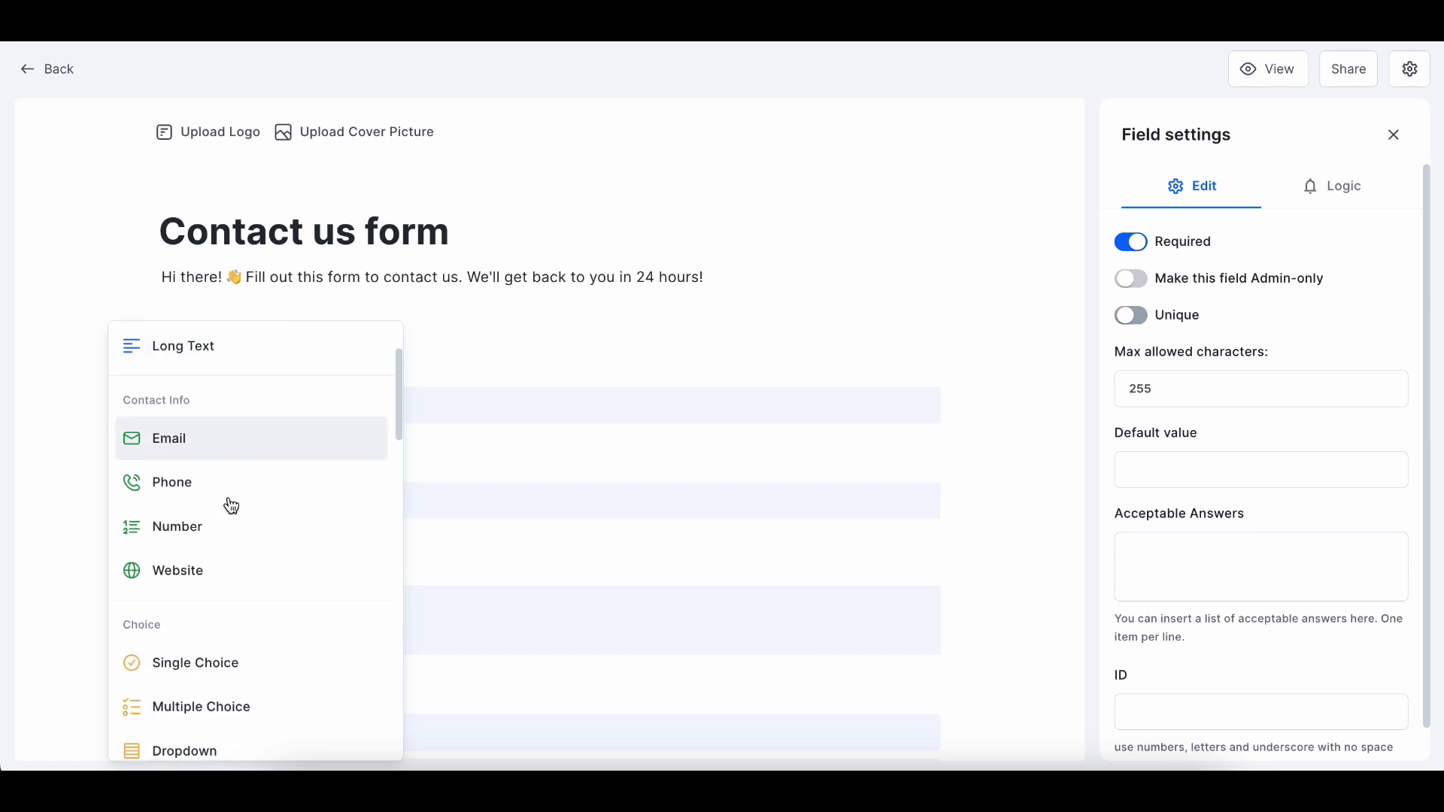
scroll(231, 506, down, 7)
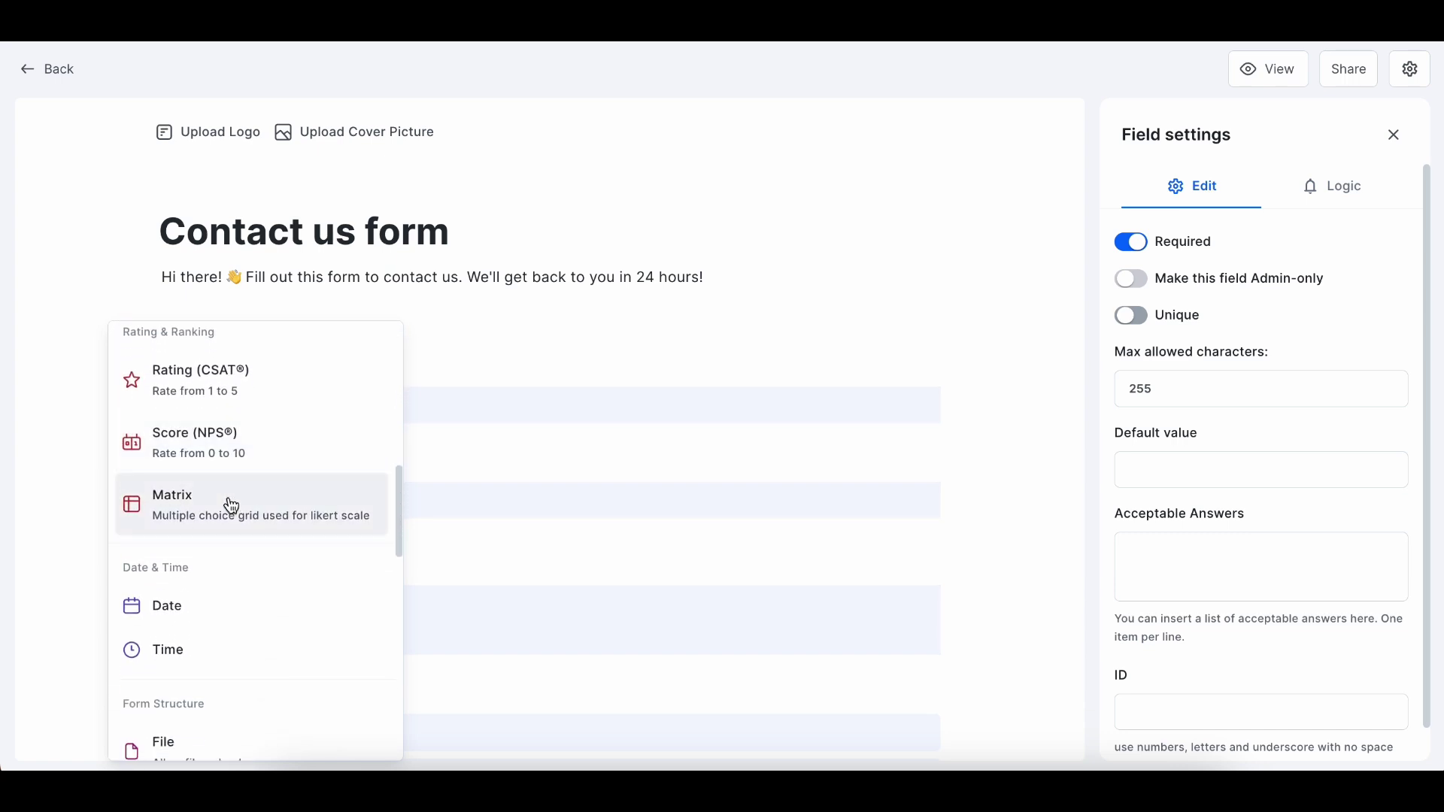
scroll(232, 506, down, 8)
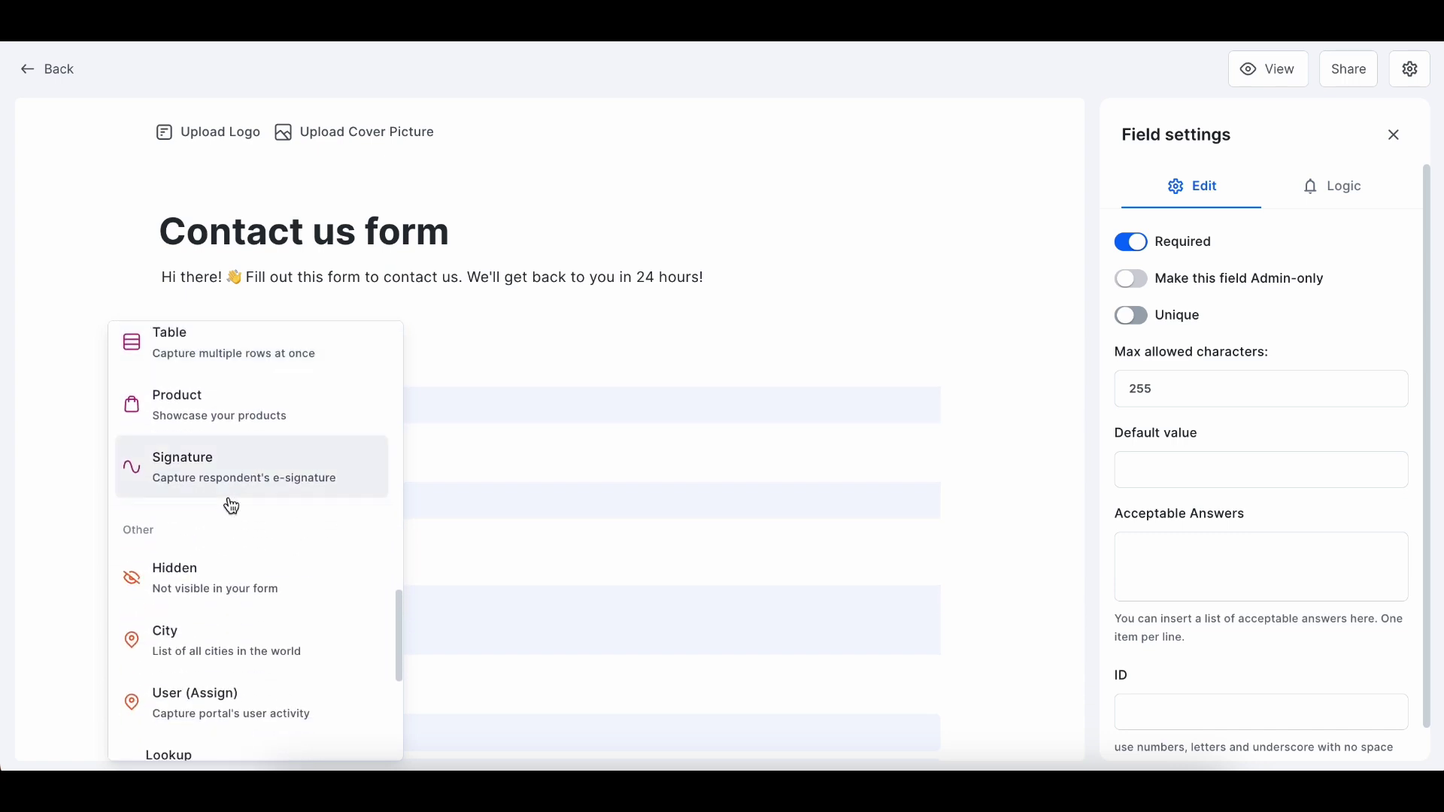
scroll(232, 506, down, 6)
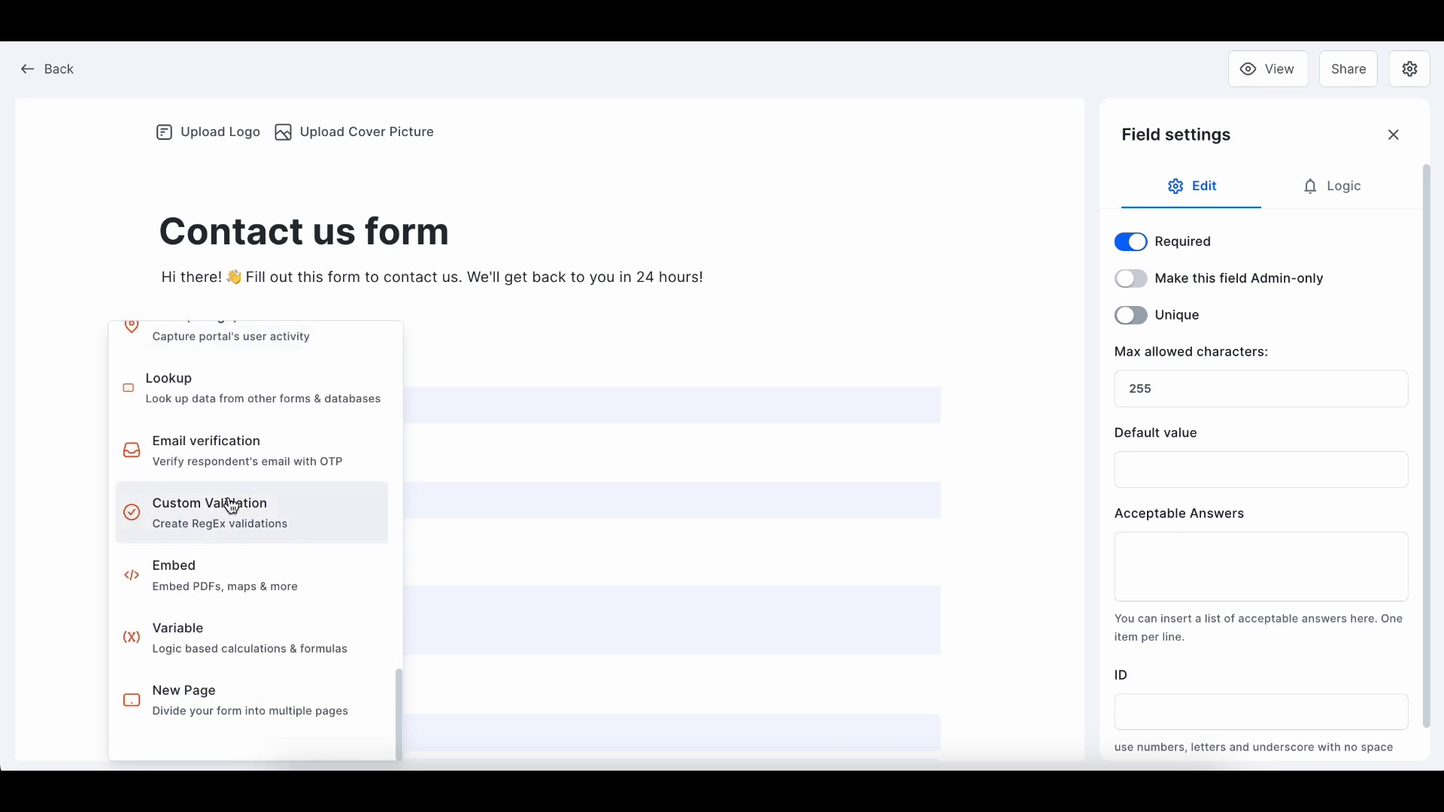
scroll(232, 506, up, 7)
key(Escape)
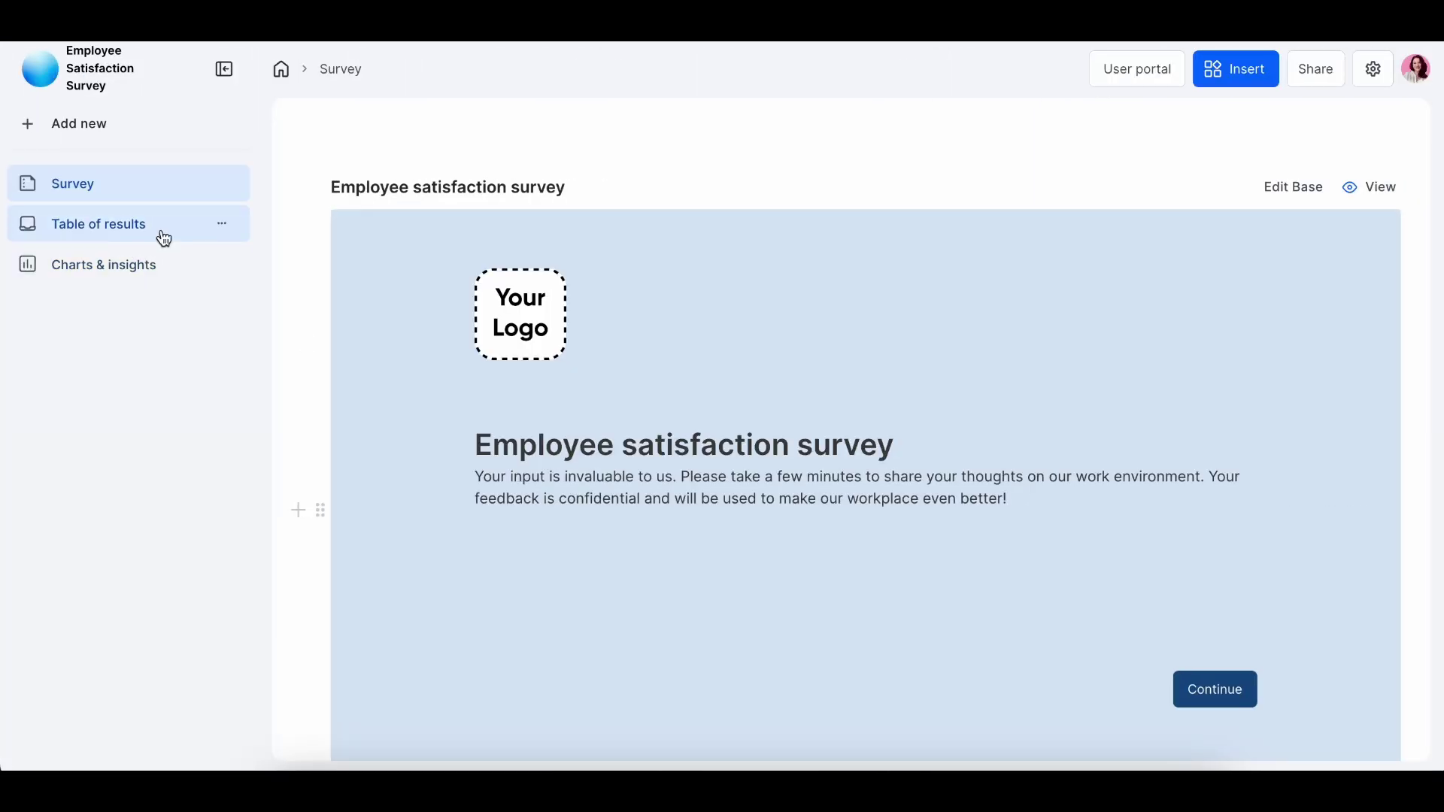
- Open the survey's Table of results and scroll across its responses
click(163, 237)
scroll(564, 448, down, 3)
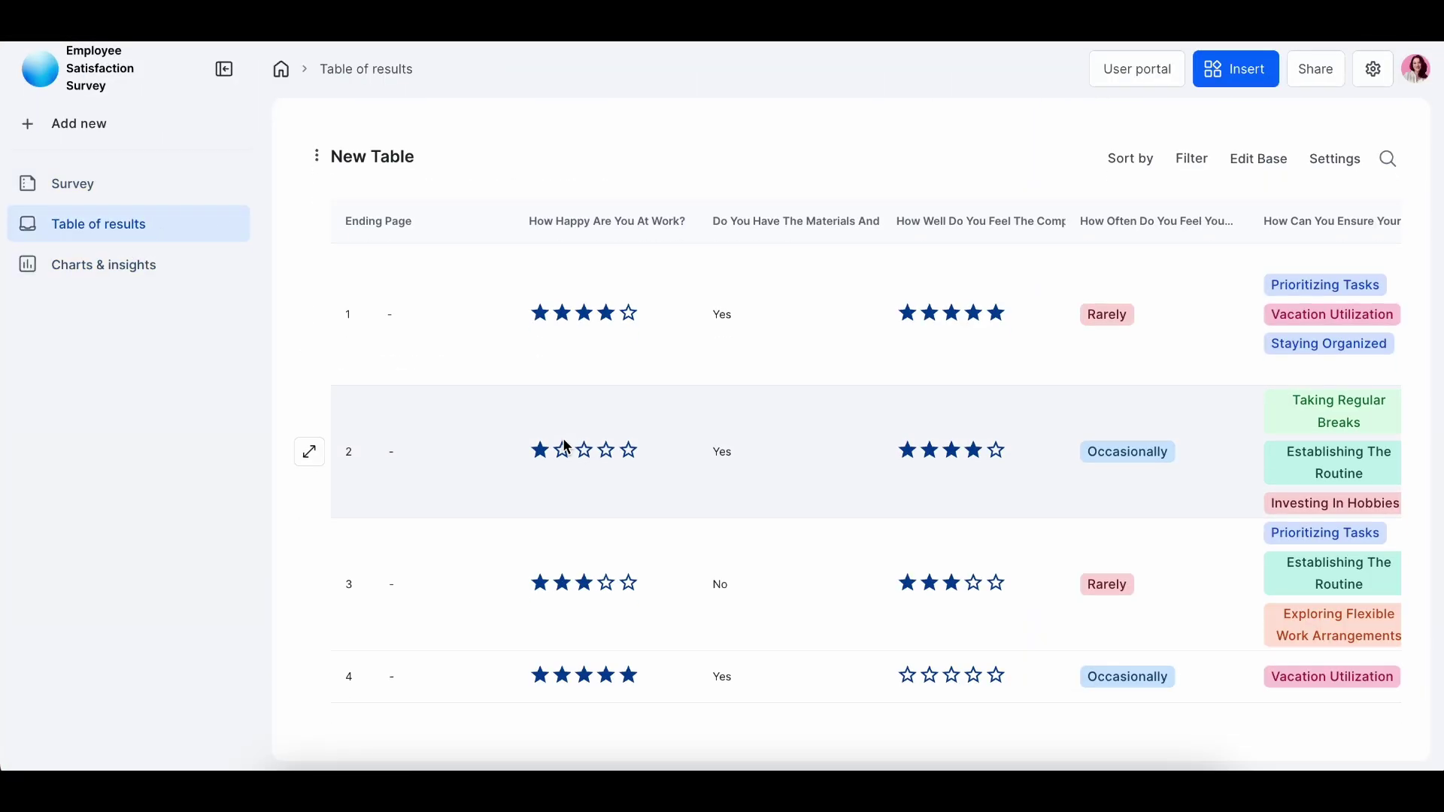
scroll(564, 446, right, 10)
scroll(564, 448, up, 2)
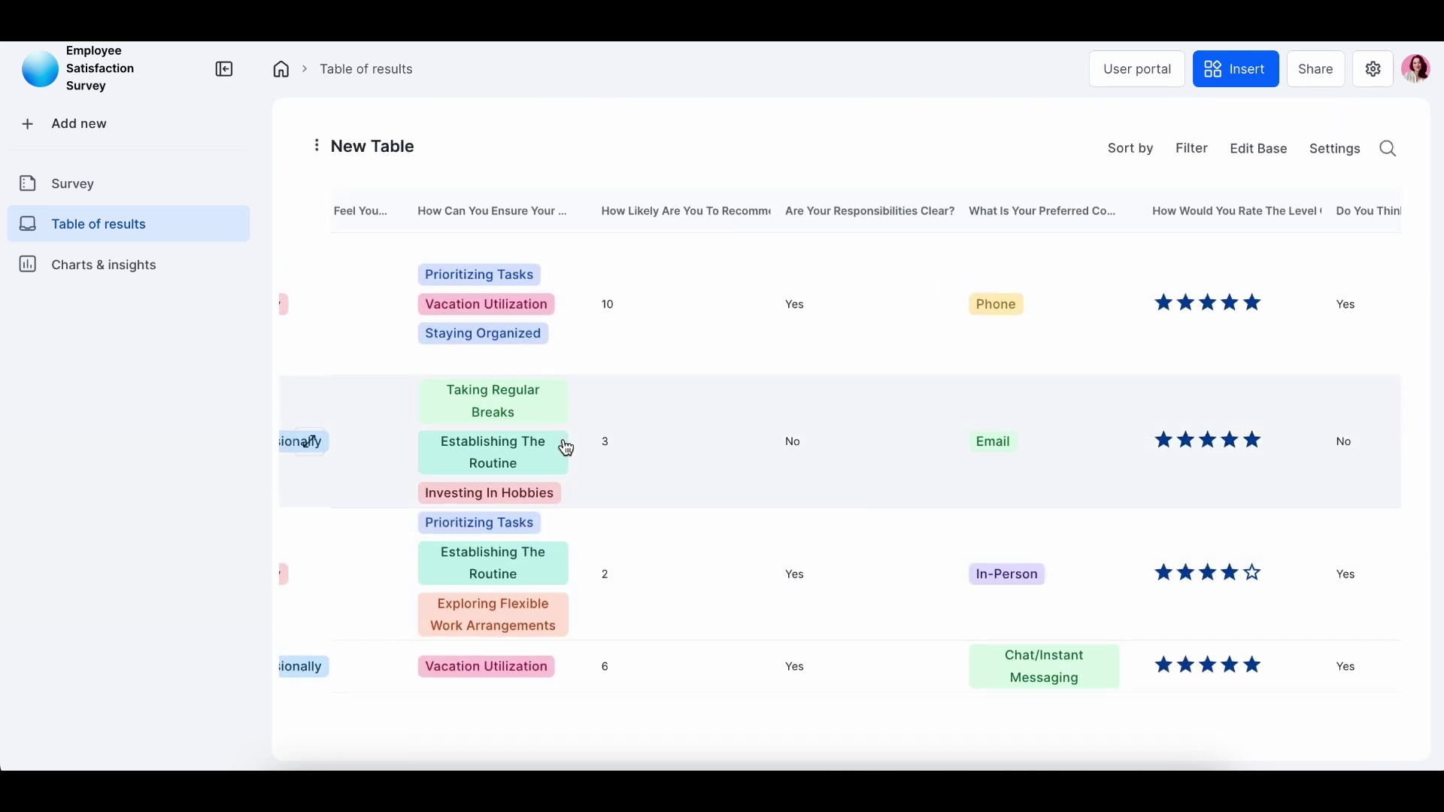
- Sort by 'Are Your Responsibilities Clear?', then by 'What Would You Like To See Improved?'
click(1129, 150)
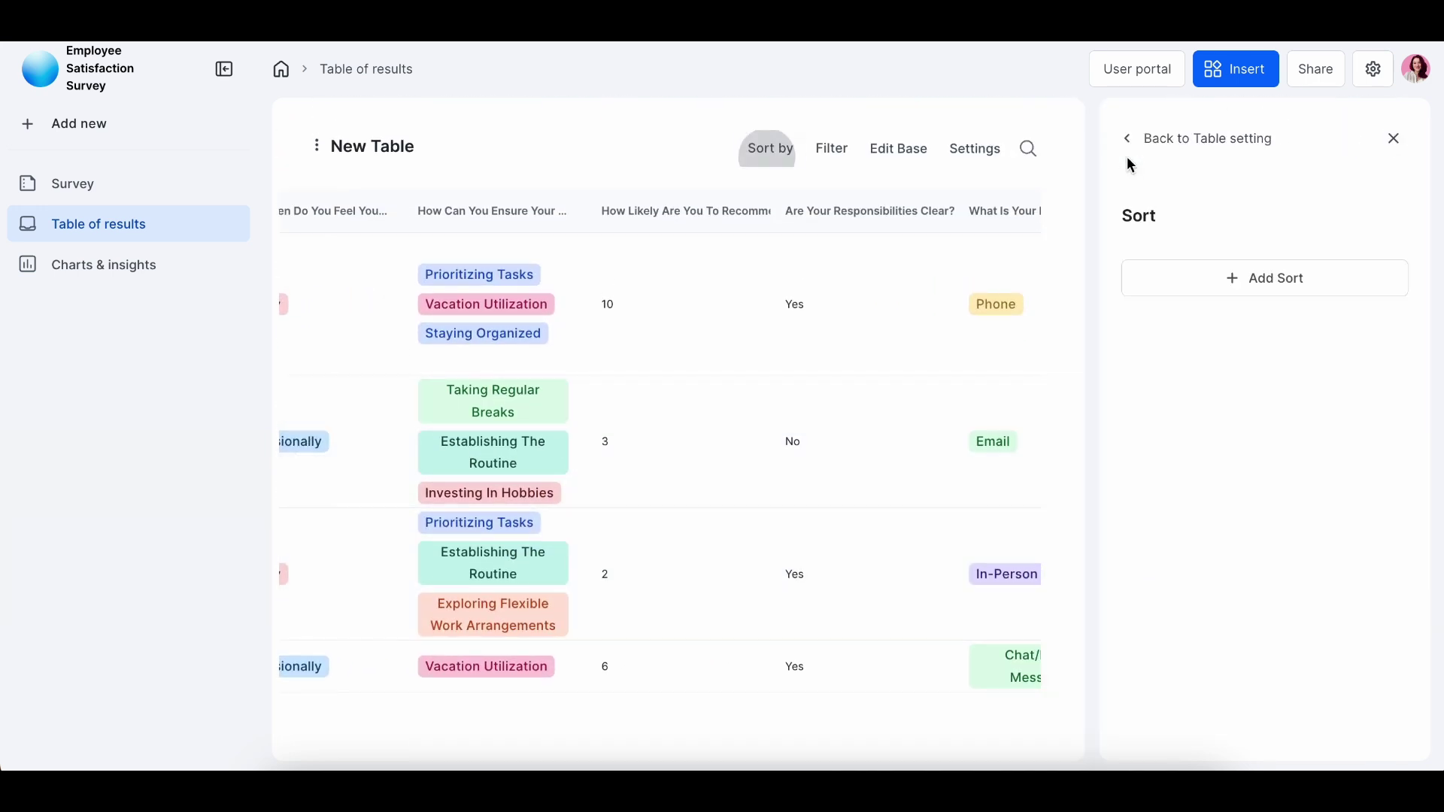
click(1174, 276)
click(1183, 252)
click(1158, 319)
click(1265, 322)
click(1185, 292)
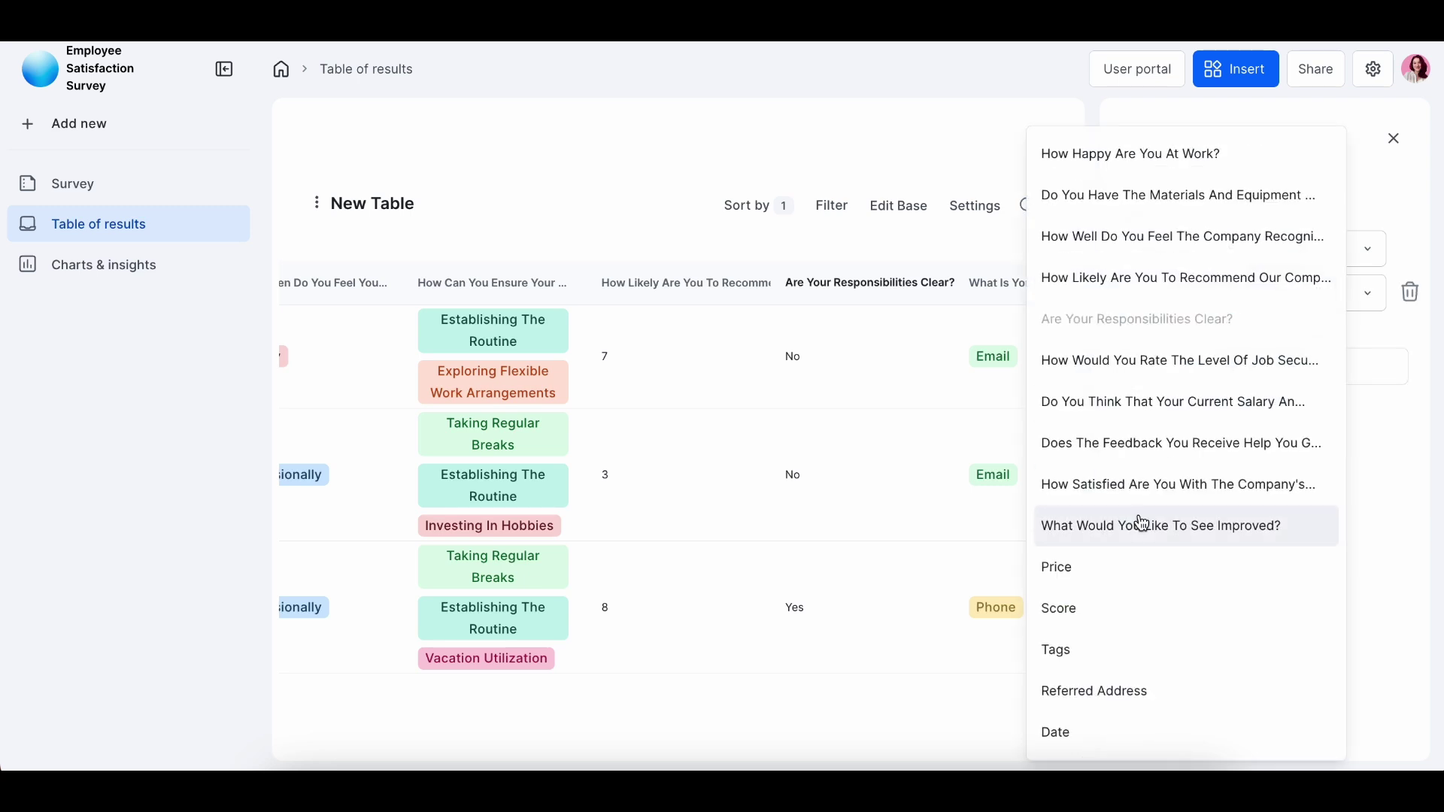
click(1137, 519)
- Make the second sort descending and add a descending third sort on company recognition
click(1321, 293)
click(1318, 396)
click(1265, 365)
click(1185, 336)
click(1293, 321)
click(1292, 422)
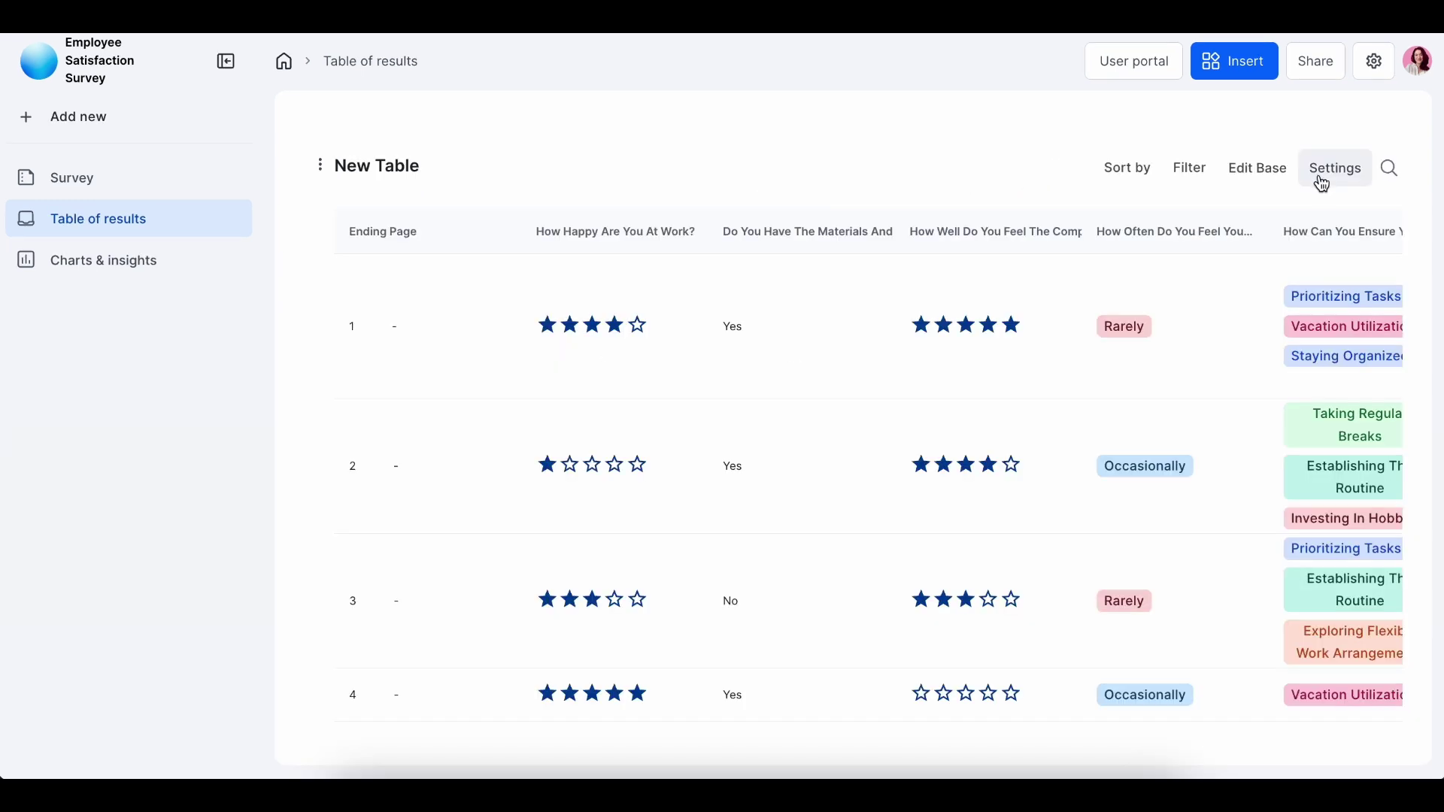
click(1317, 175)
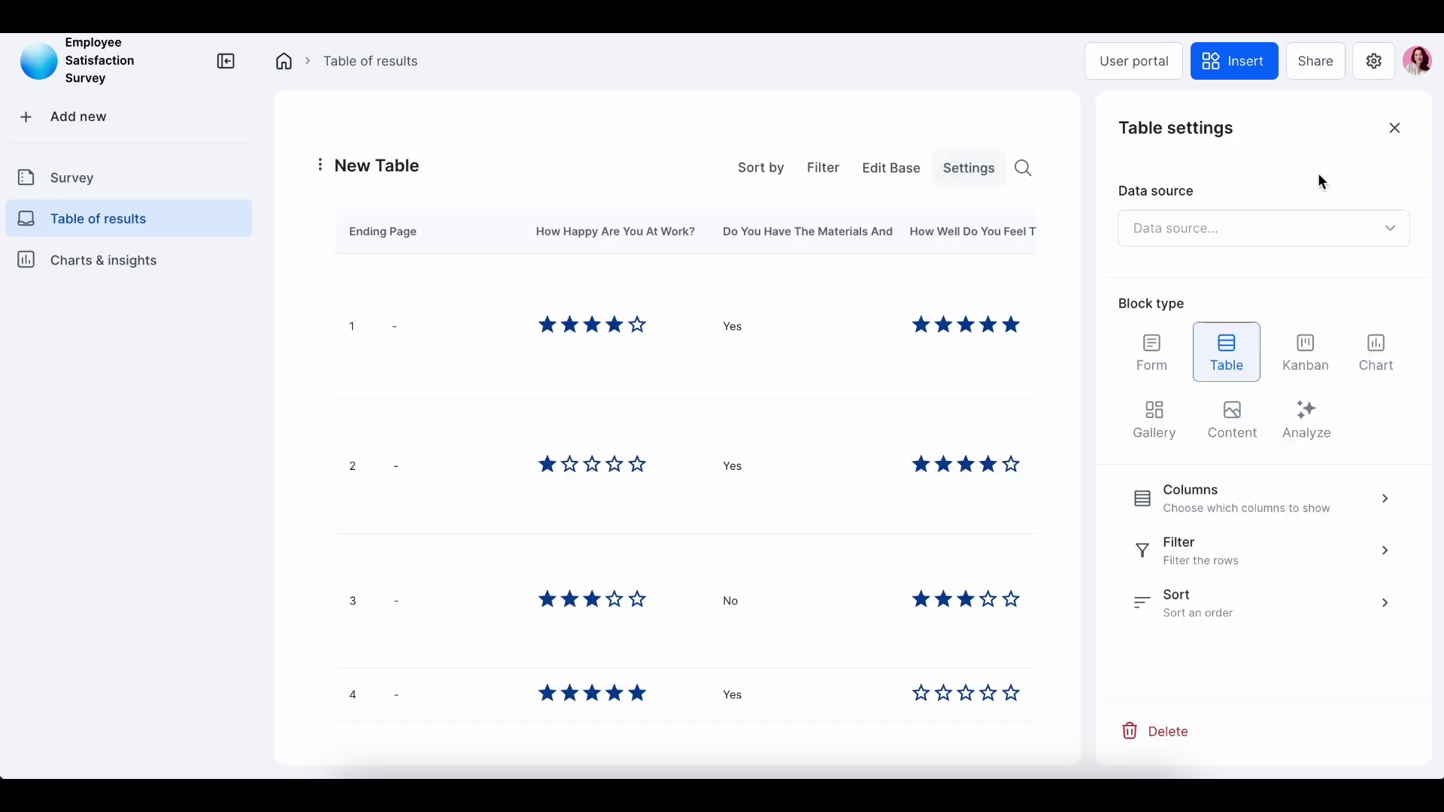
- Hide the preferred communication, feedback and materials-and-equipment columns, and review the row filters
click(1282, 519)
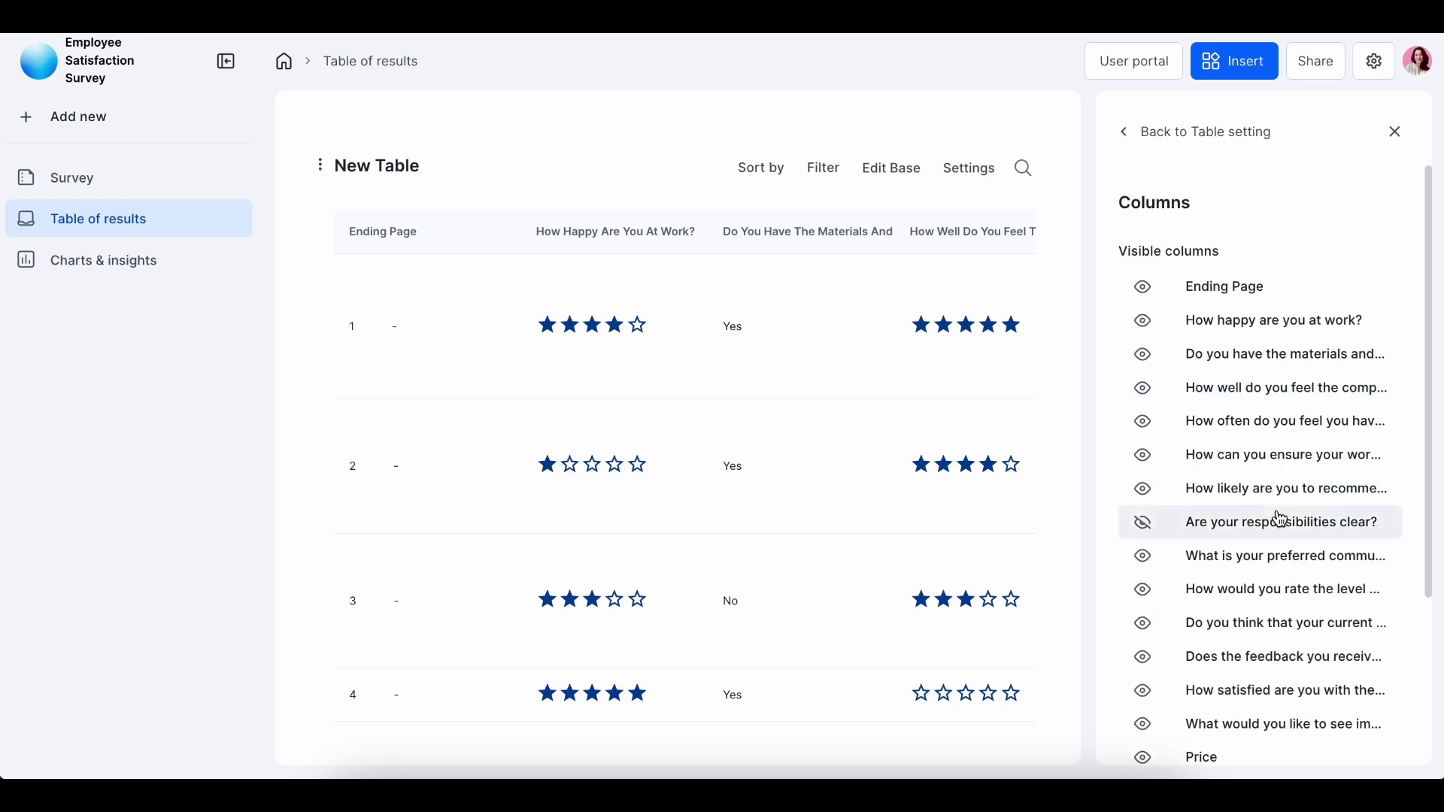
scroll(1282, 519, down, 2)
click(1144, 470)
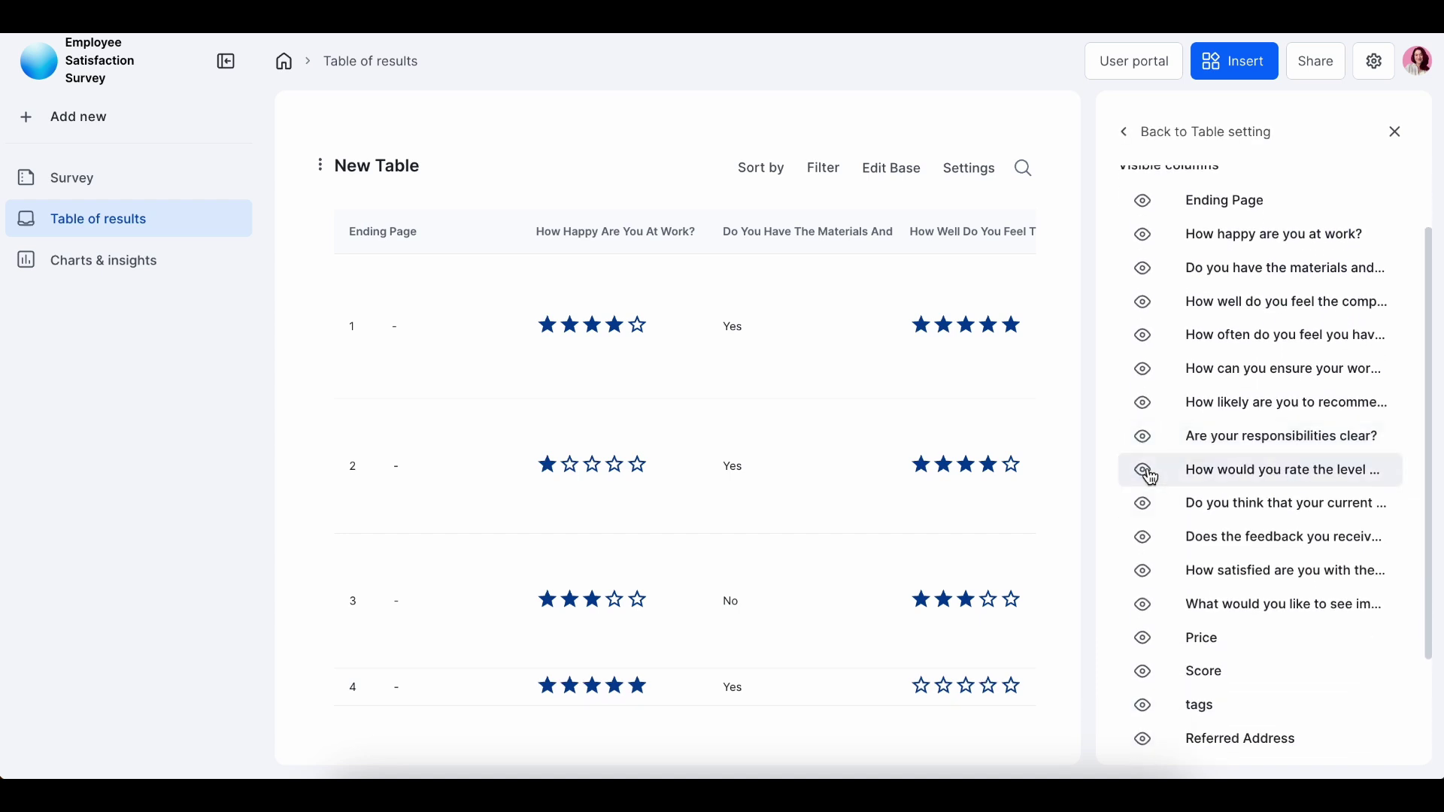
click(1144, 538)
scroll(1145, 430, up, 2)
click(1145, 339)
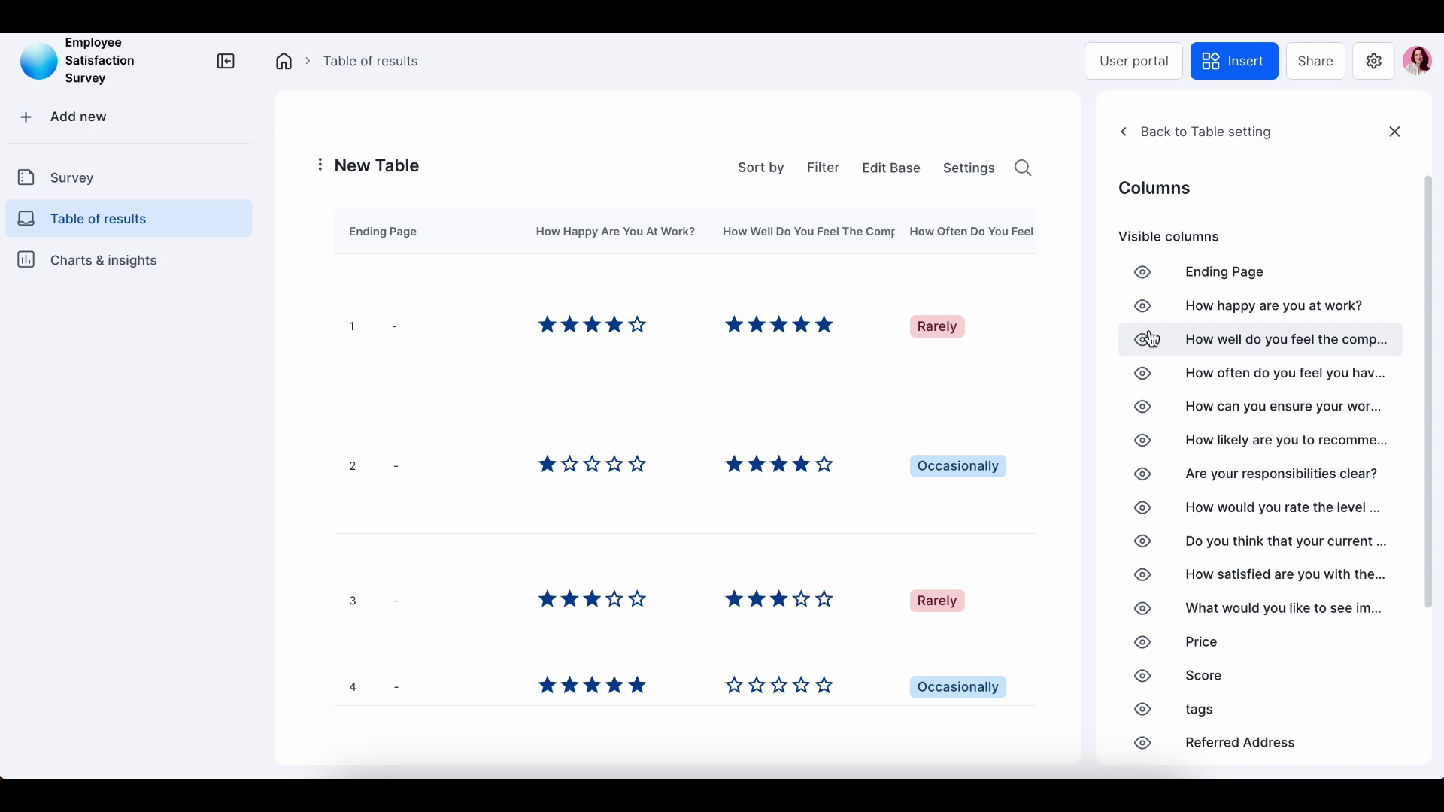
click(1124, 132)
click(1179, 548)
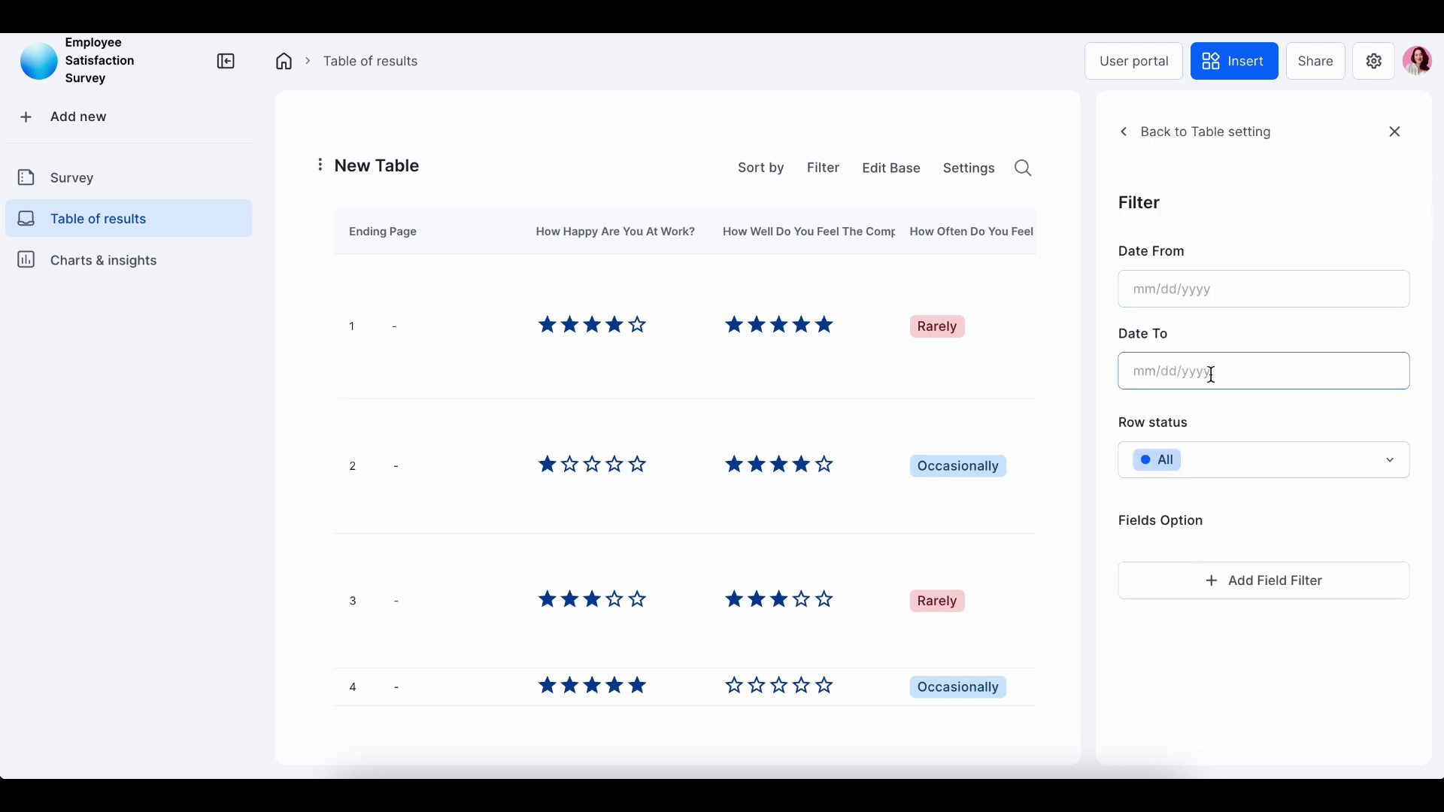
click(1128, 130)
- Add an ascending sort rule on the 'Do You Think That Your Current Salary…' question
click(1191, 594)
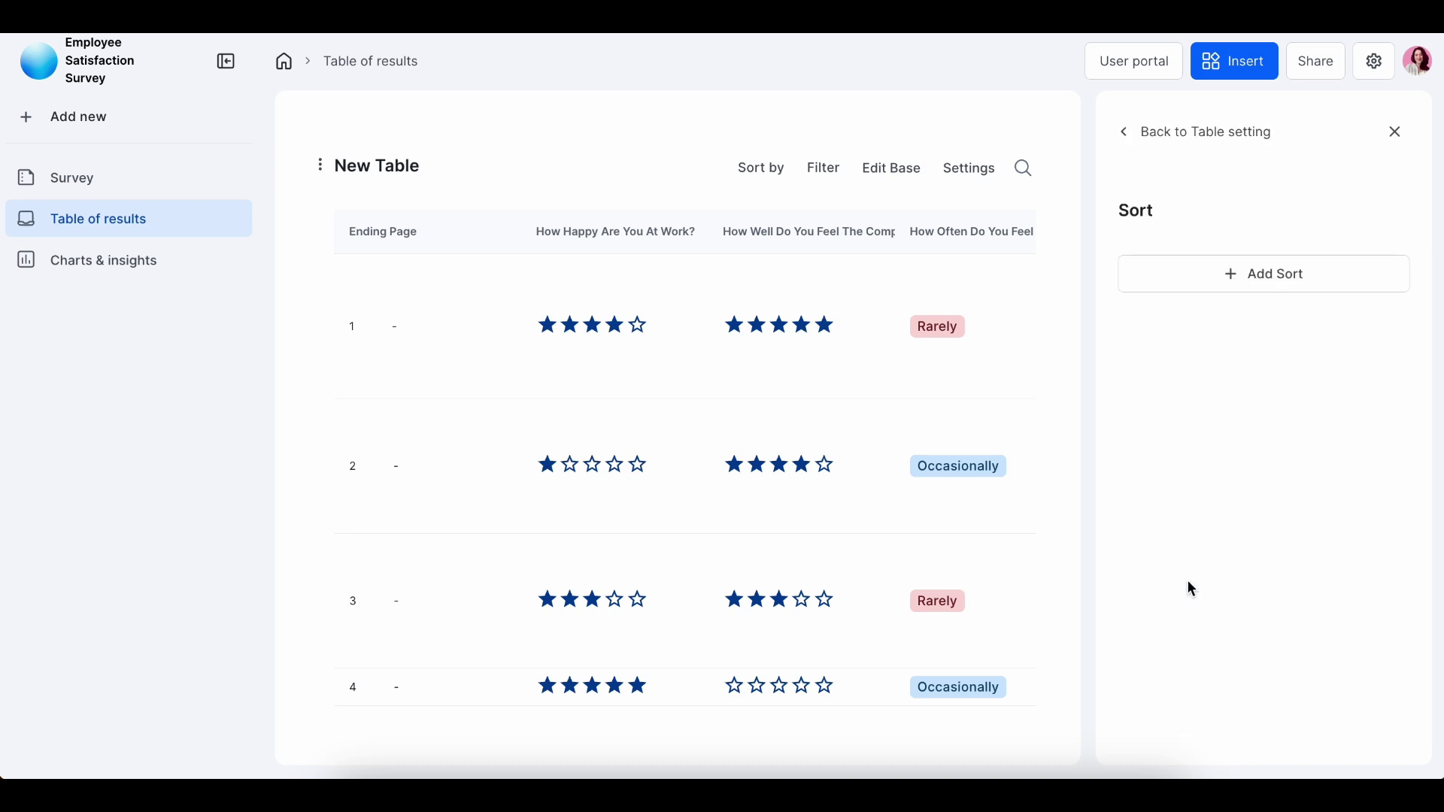
click(1208, 285)
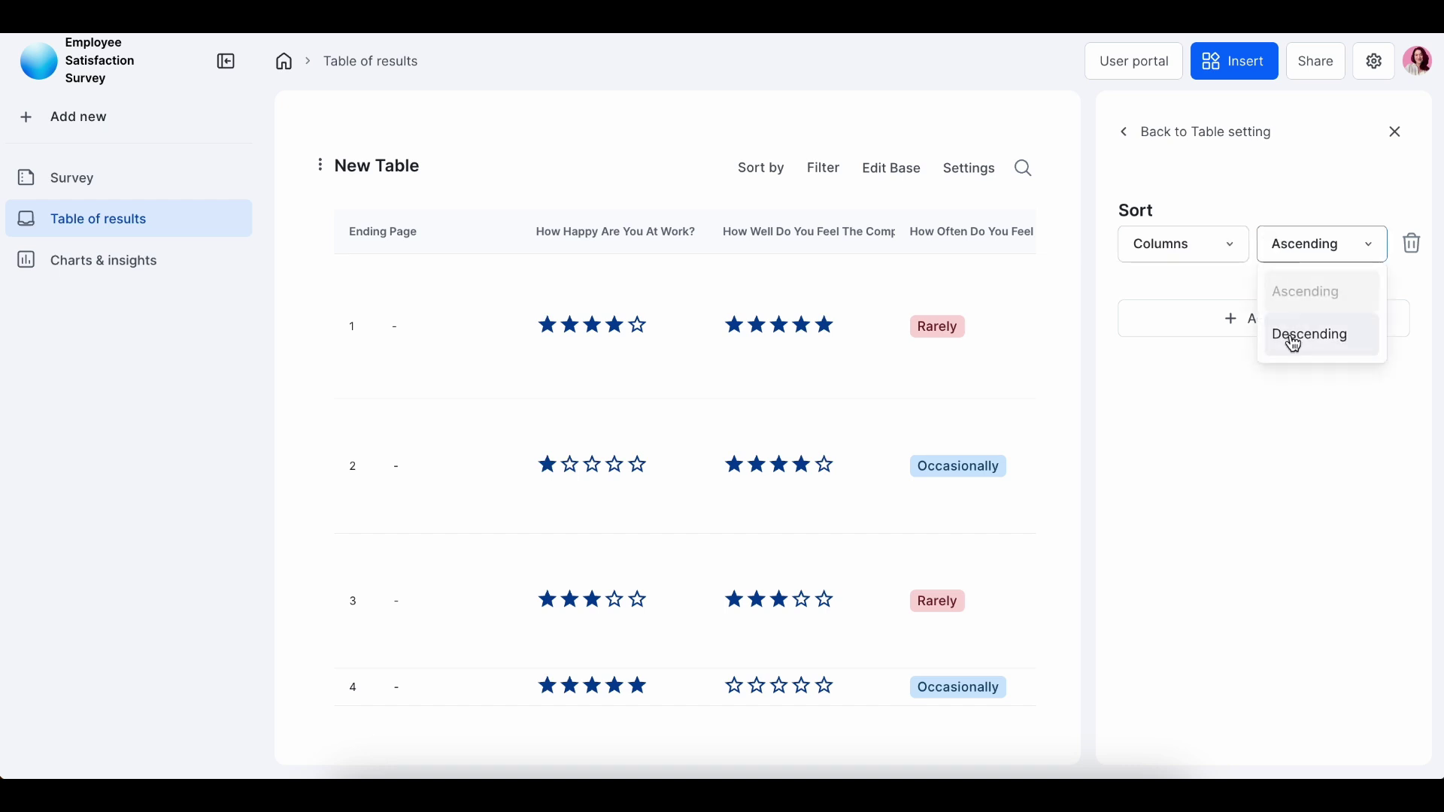
click(1292, 337)
click(1168, 239)
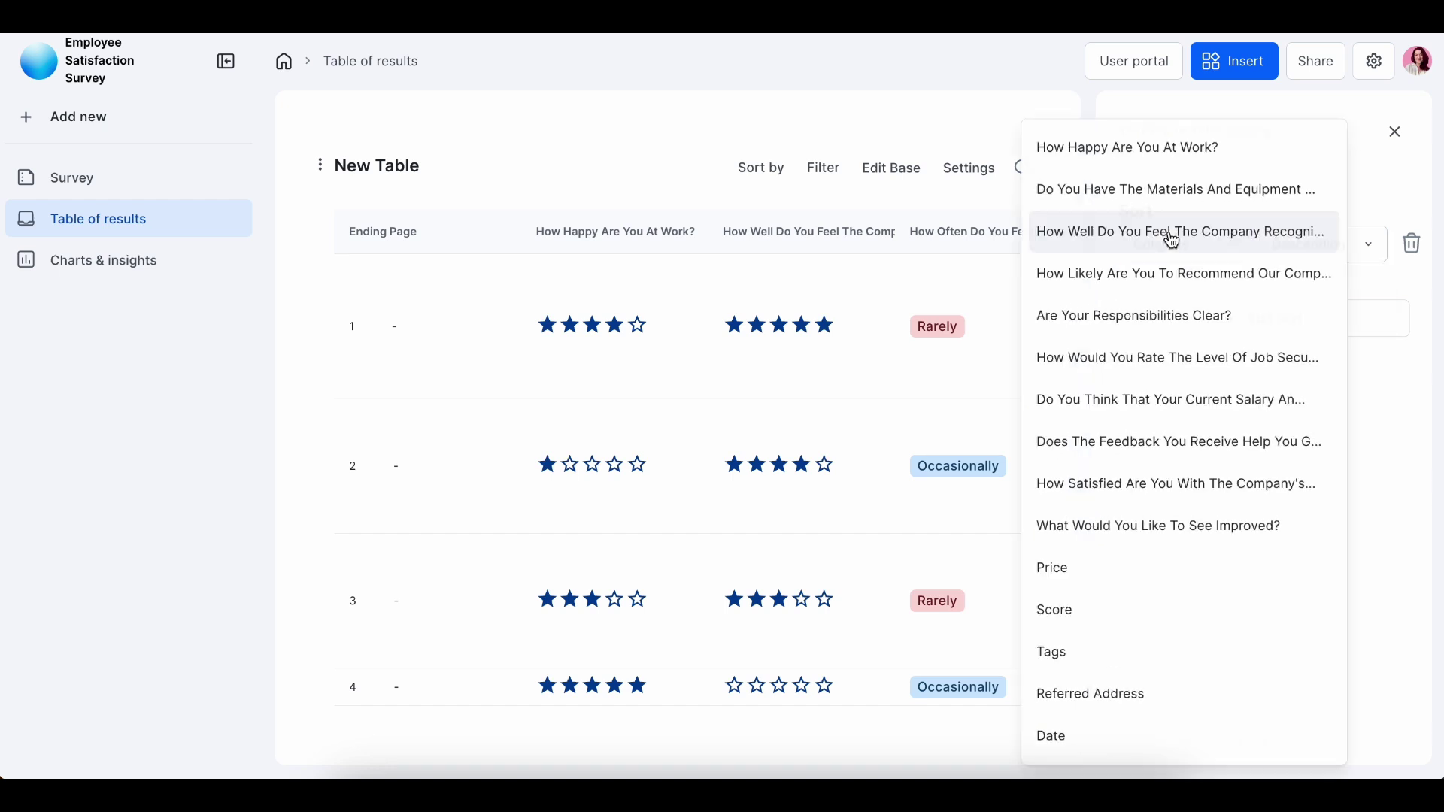
click(1126, 400)
click(1321, 252)
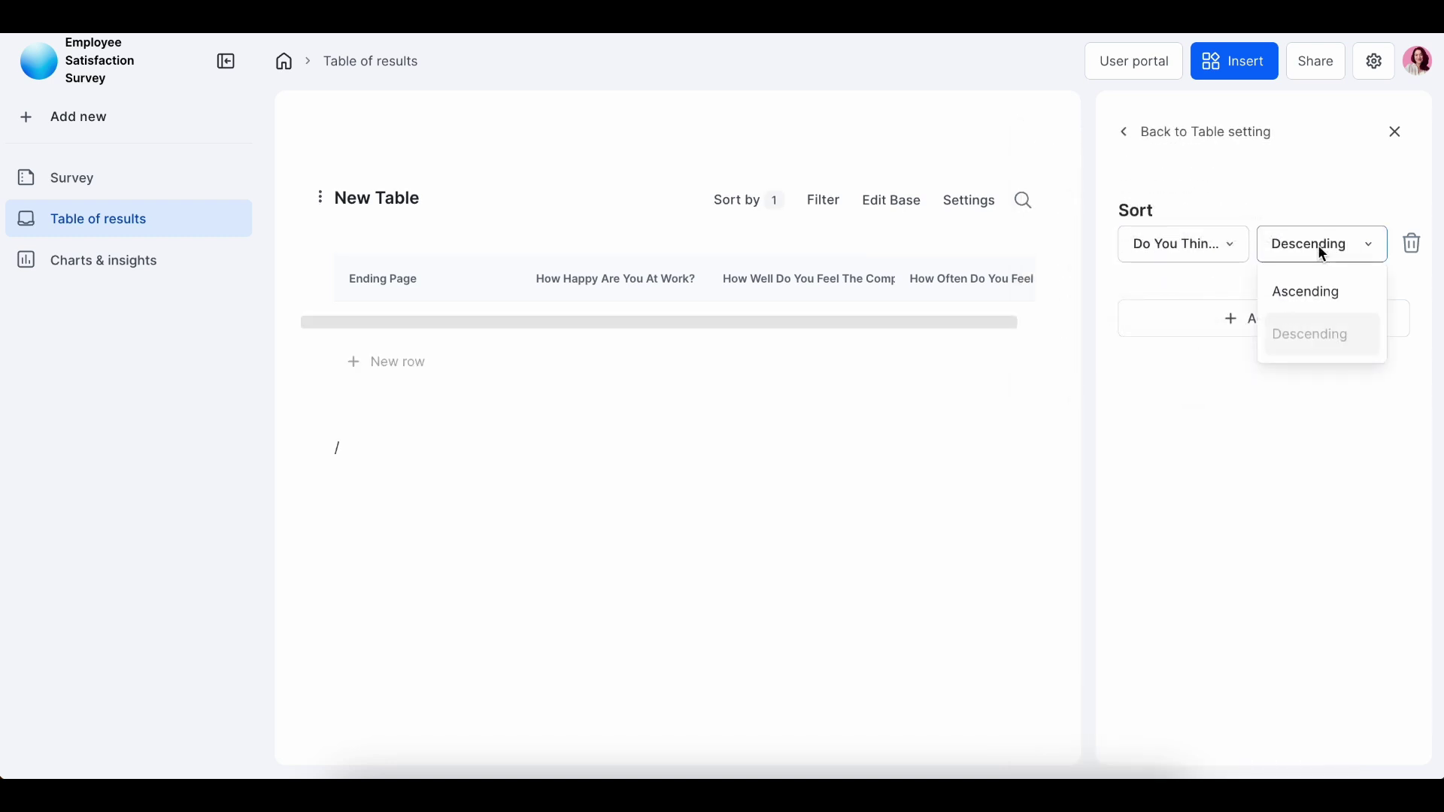
click(1306, 295)
- Insert a Charts block via / and connect it to the Employee Satisfaction Survey base
scroll(1171, 535, down, 5)
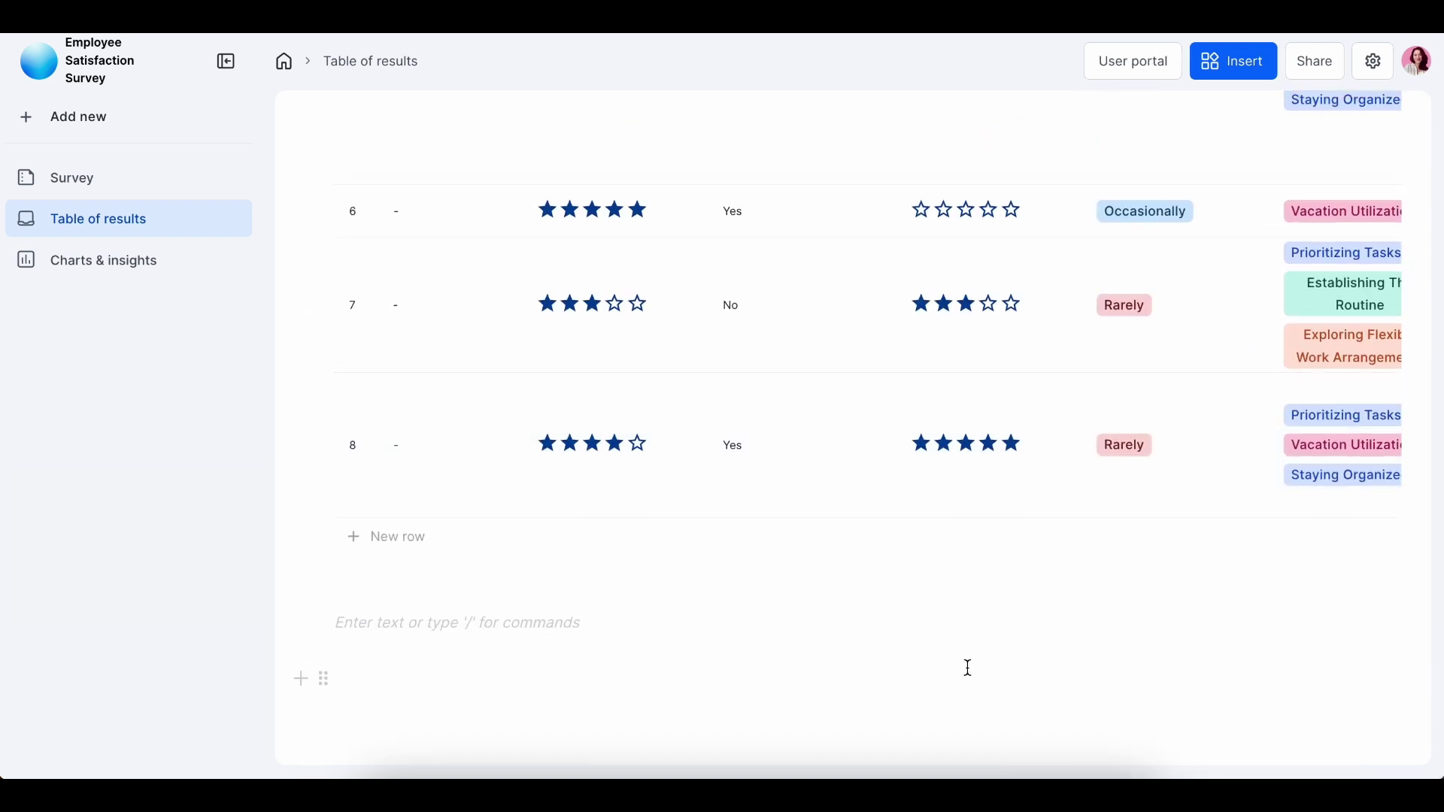
text(/)
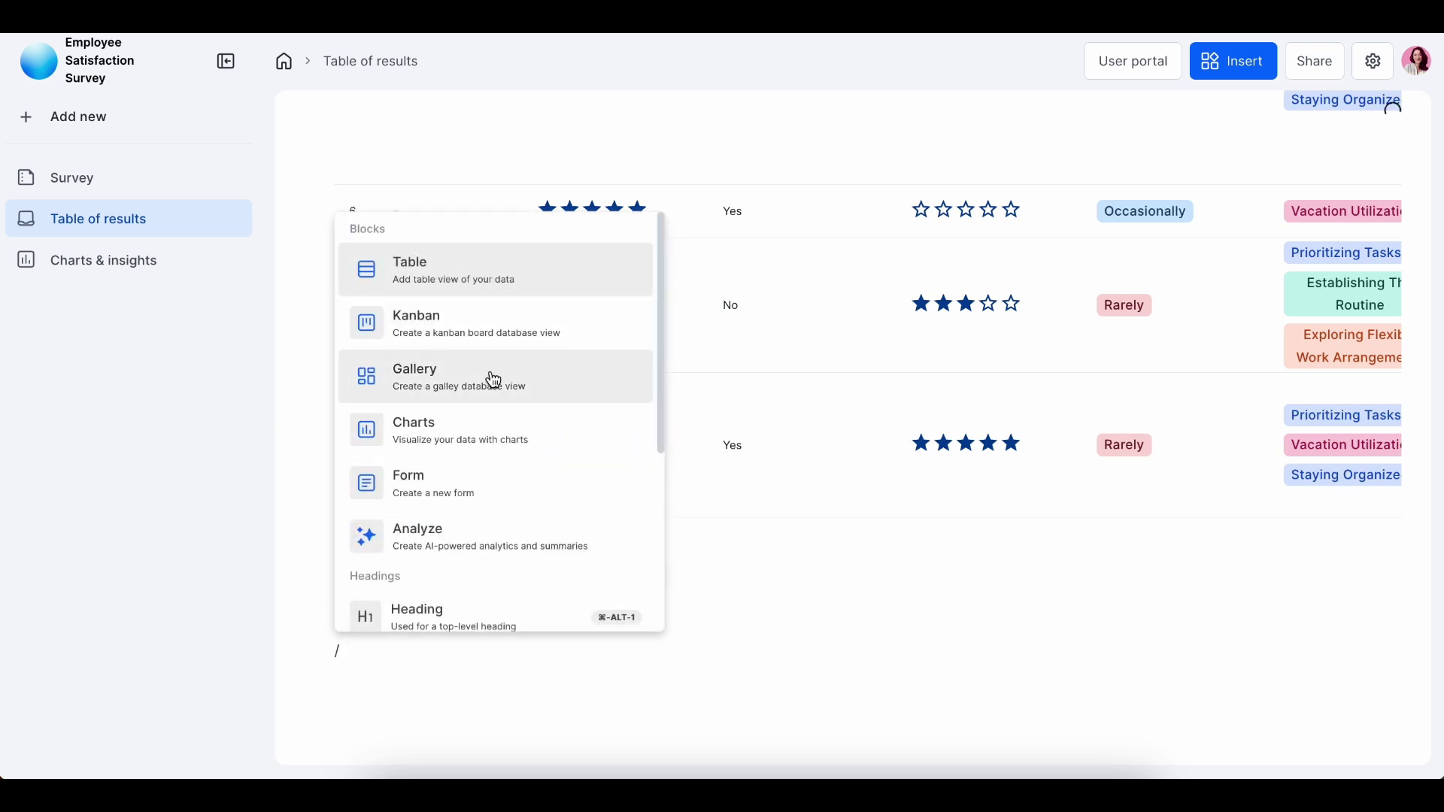
scroll(455, 547, down, 4)
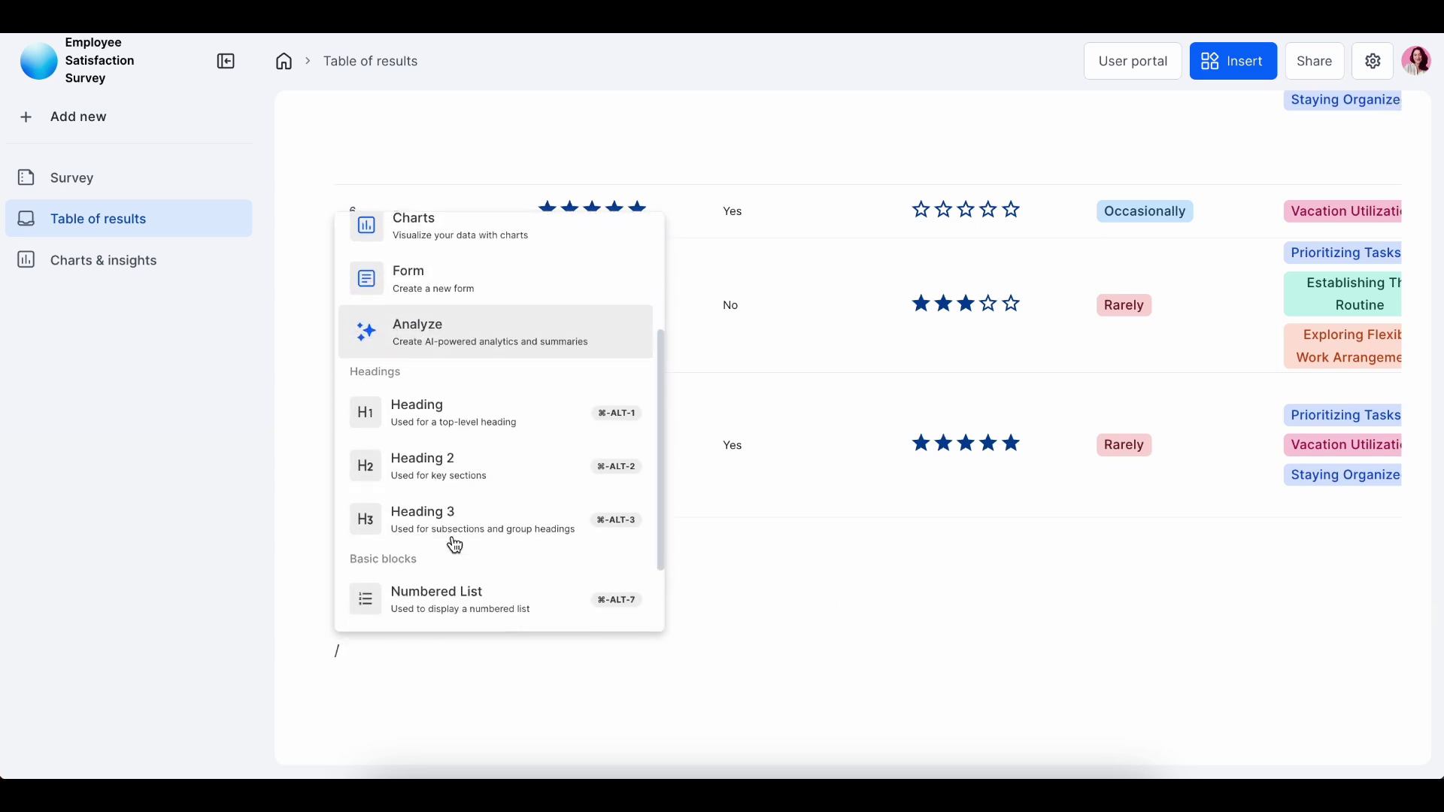
scroll(455, 547, up, 5)
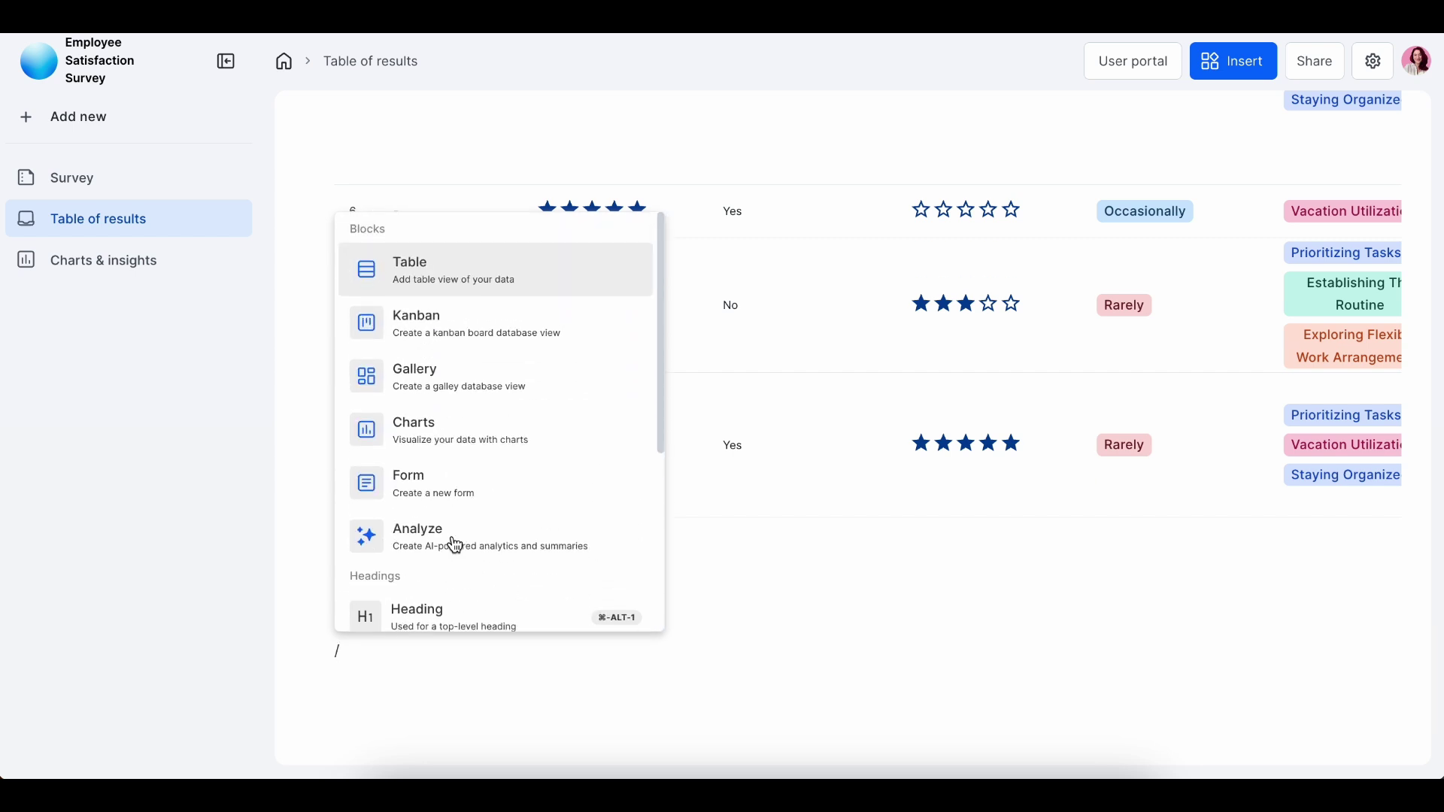
click(484, 436)
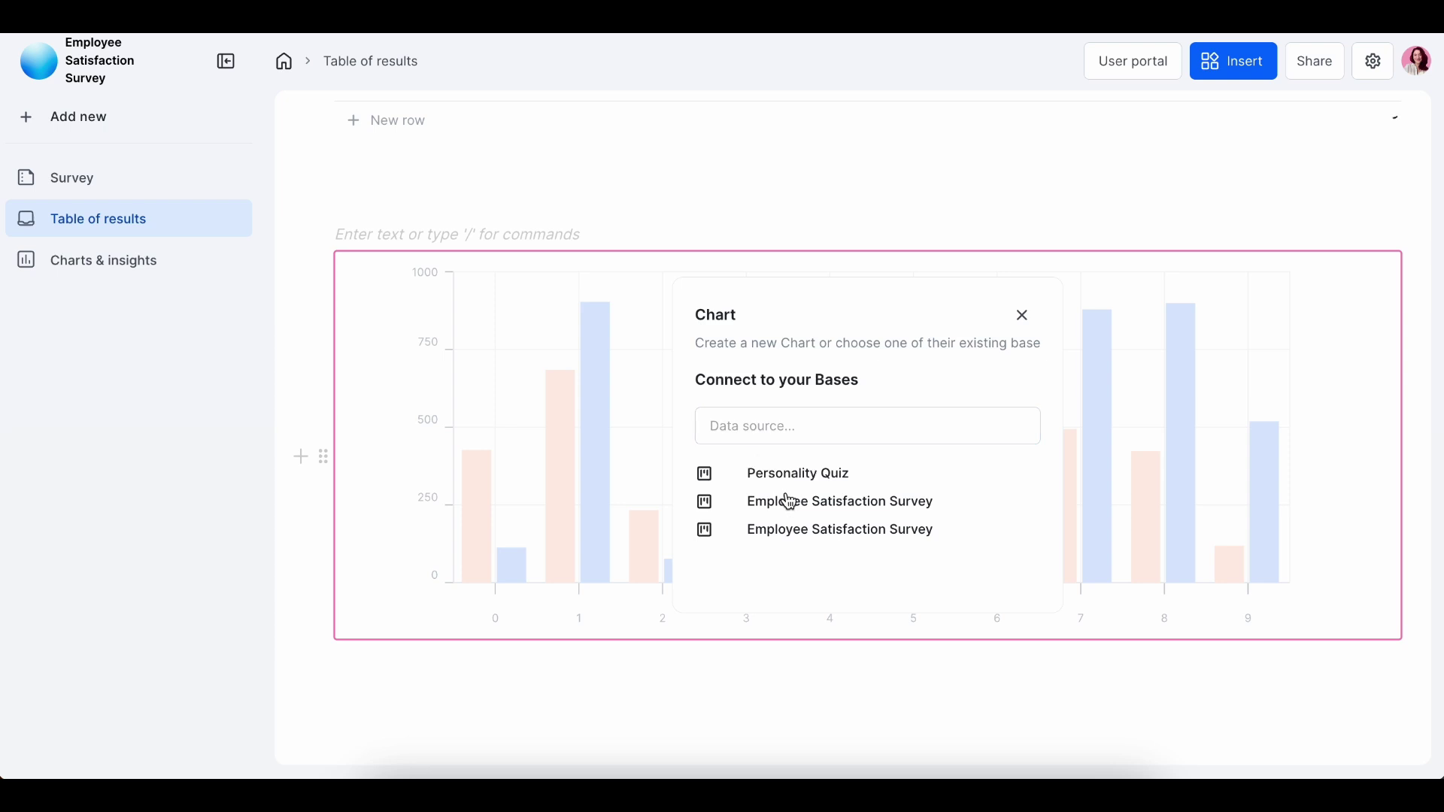
click(788, 499)
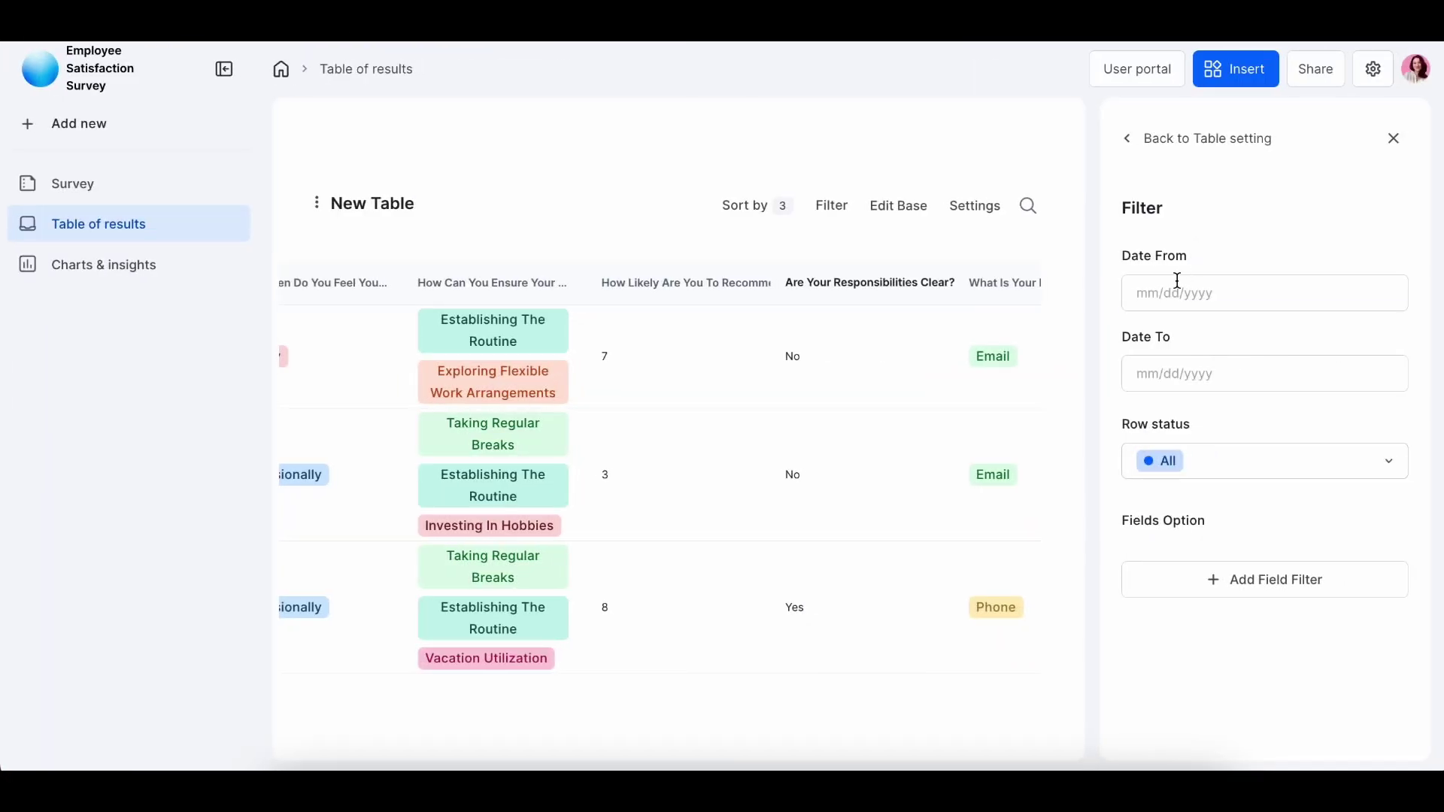
- Set the chart filter's start date to 05/08/2024 and close the filter panel
click(1199, 470)
click(1191, 461)
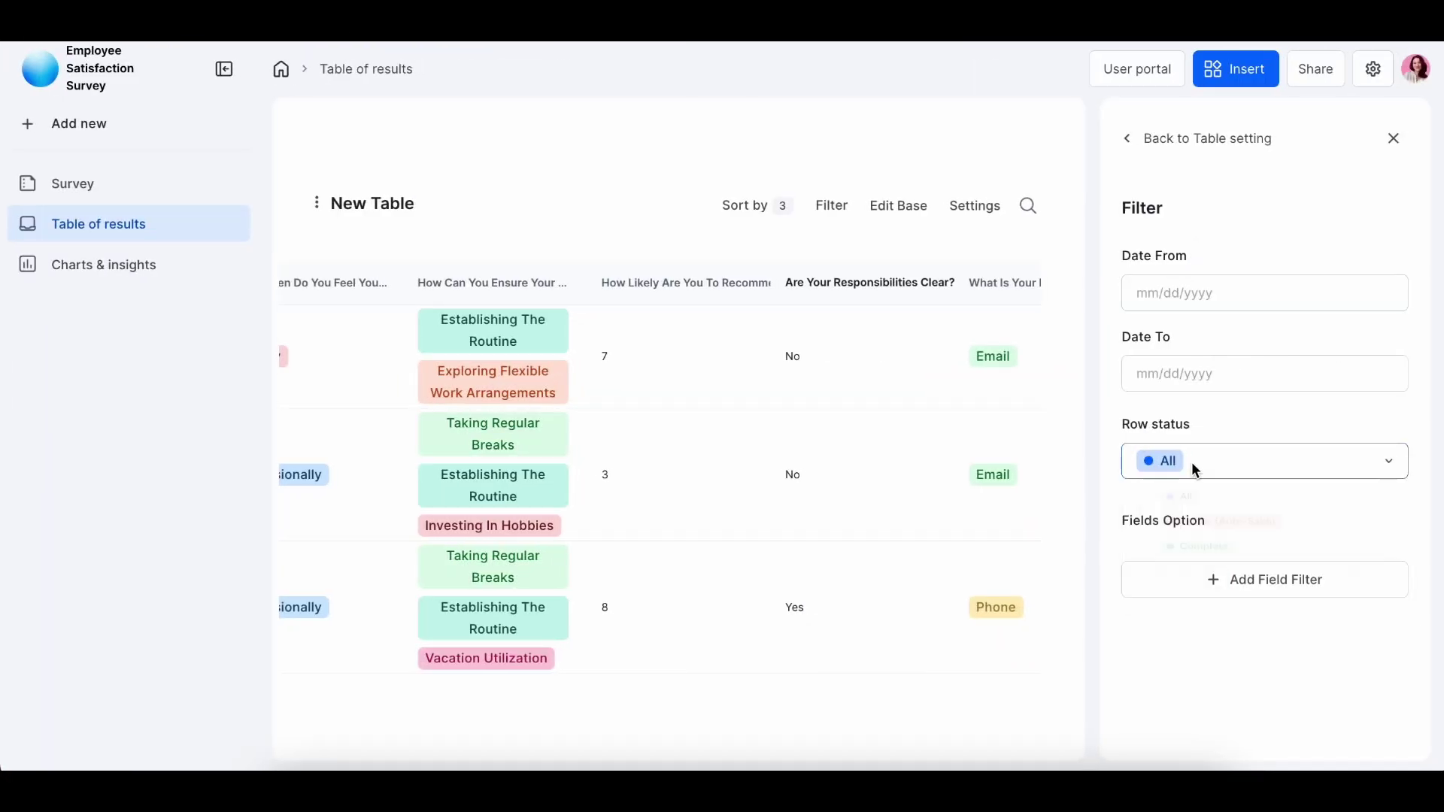
click(1206, 285)
click(1263, 472)
click(1396, 139)
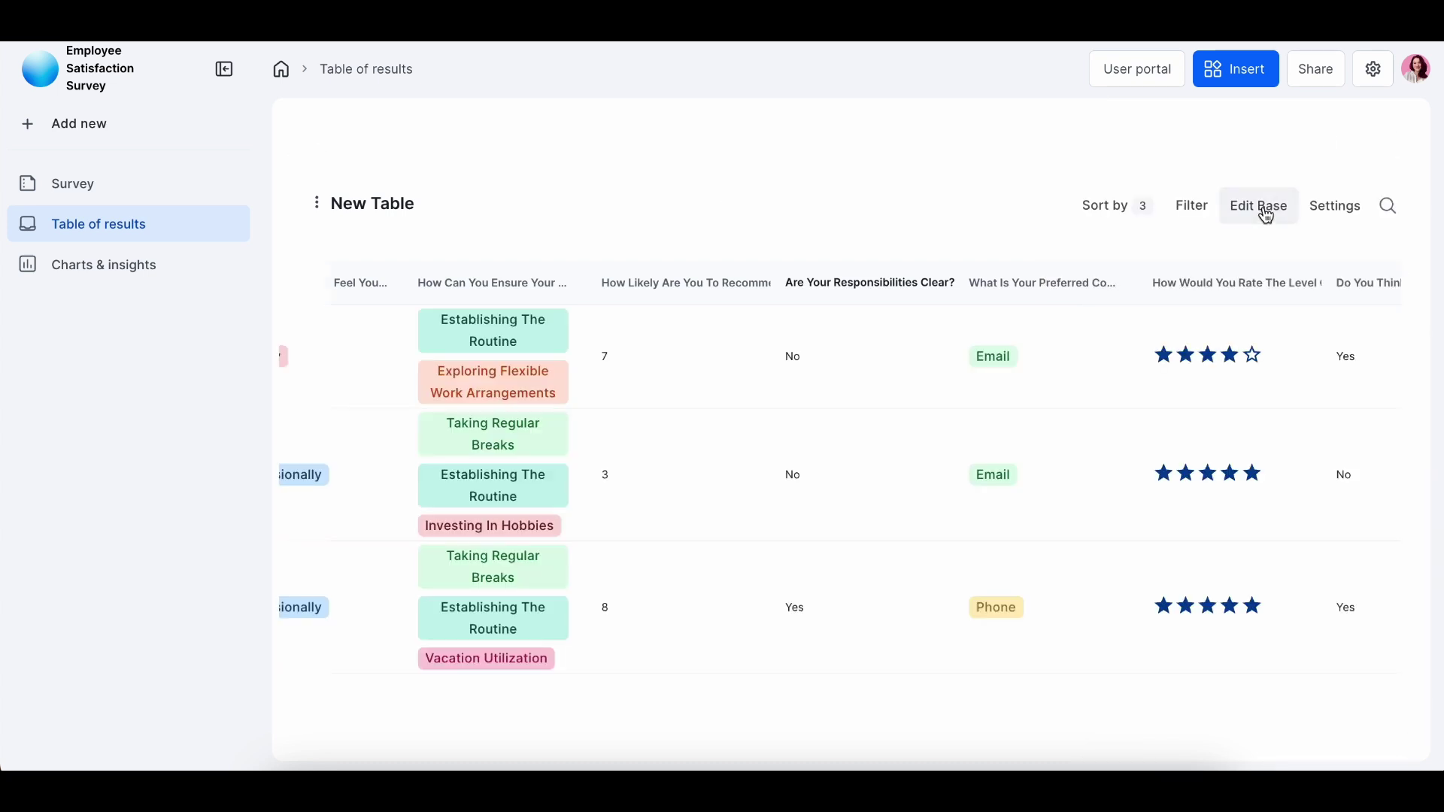
click(1344, 220)
- Go to Charts & insights and scroll through the survey charts
click(103, 264)
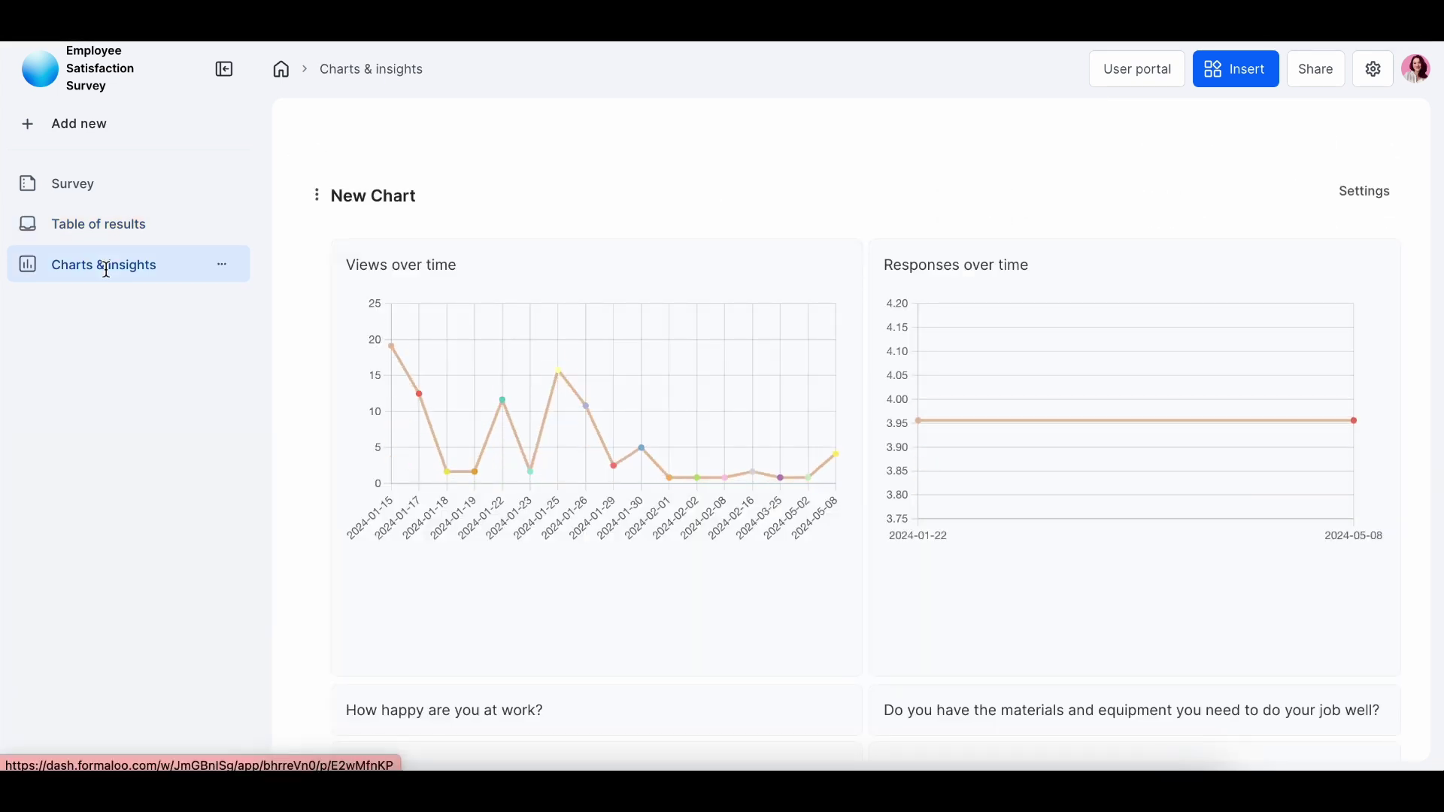
scroll(490, 301, down, 7)
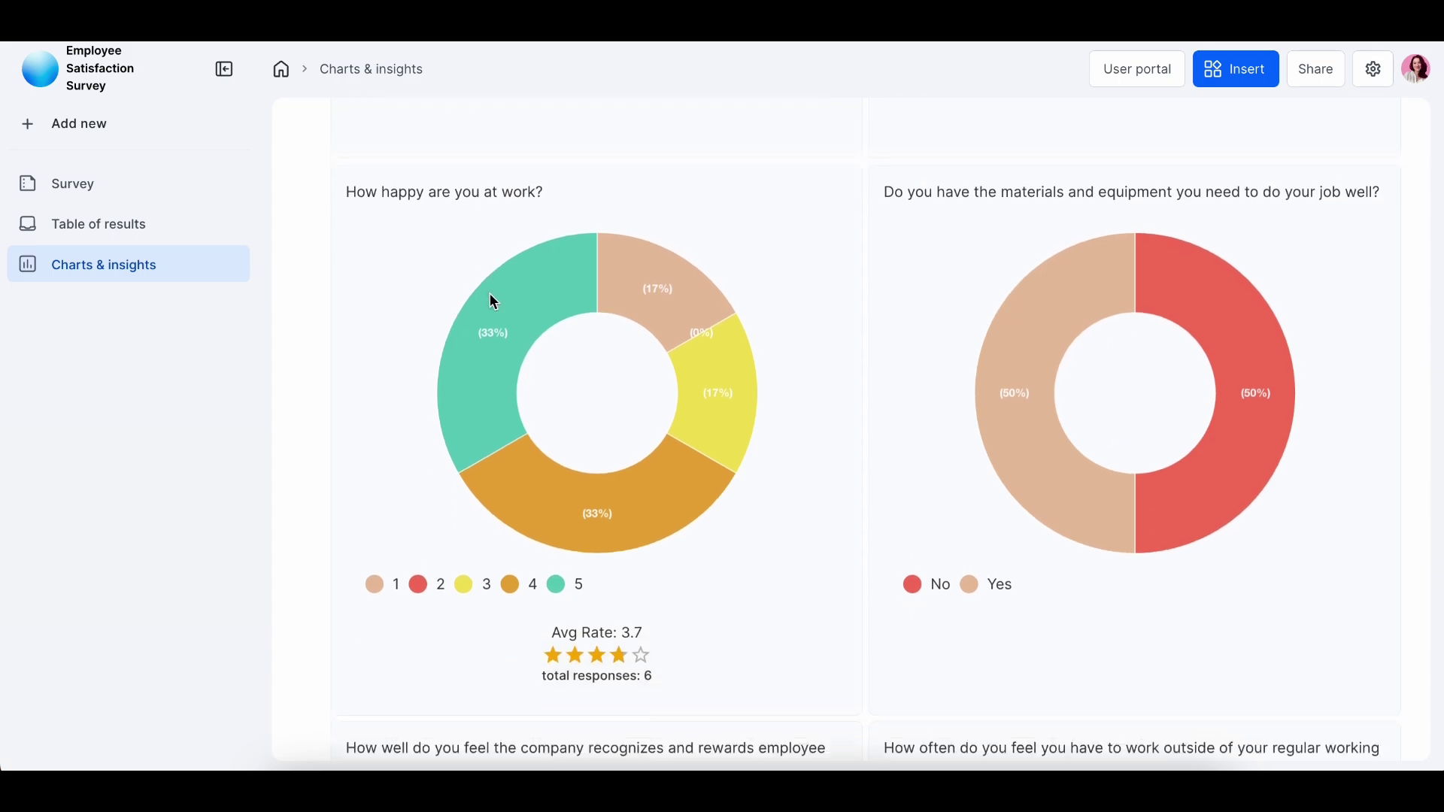
mouse_move(662, 506)
scroll(661, 505, down, 15)
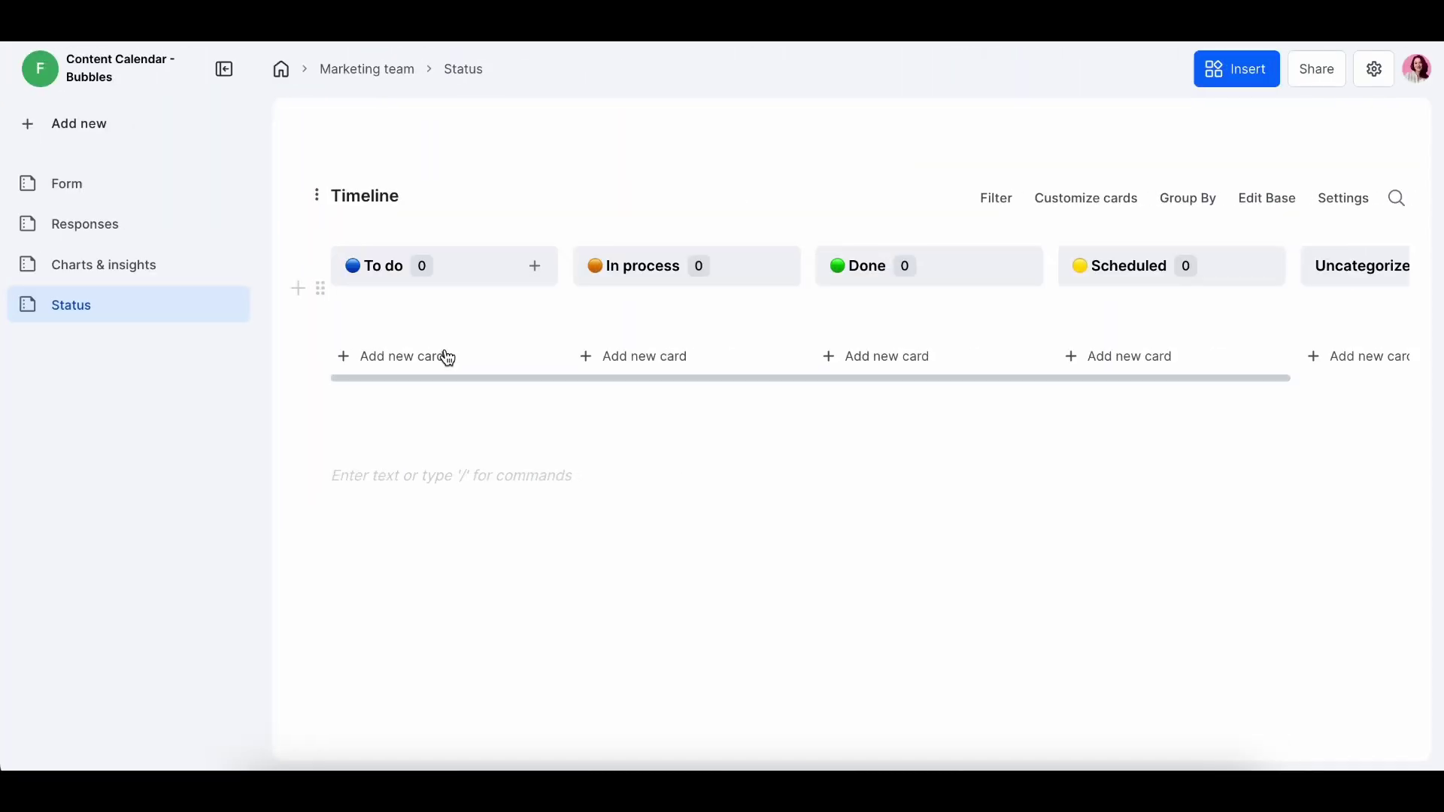
- Add a board card with content idea 'Ad for Bubbles' and submit it
click(443, 357)
click(996, 272)
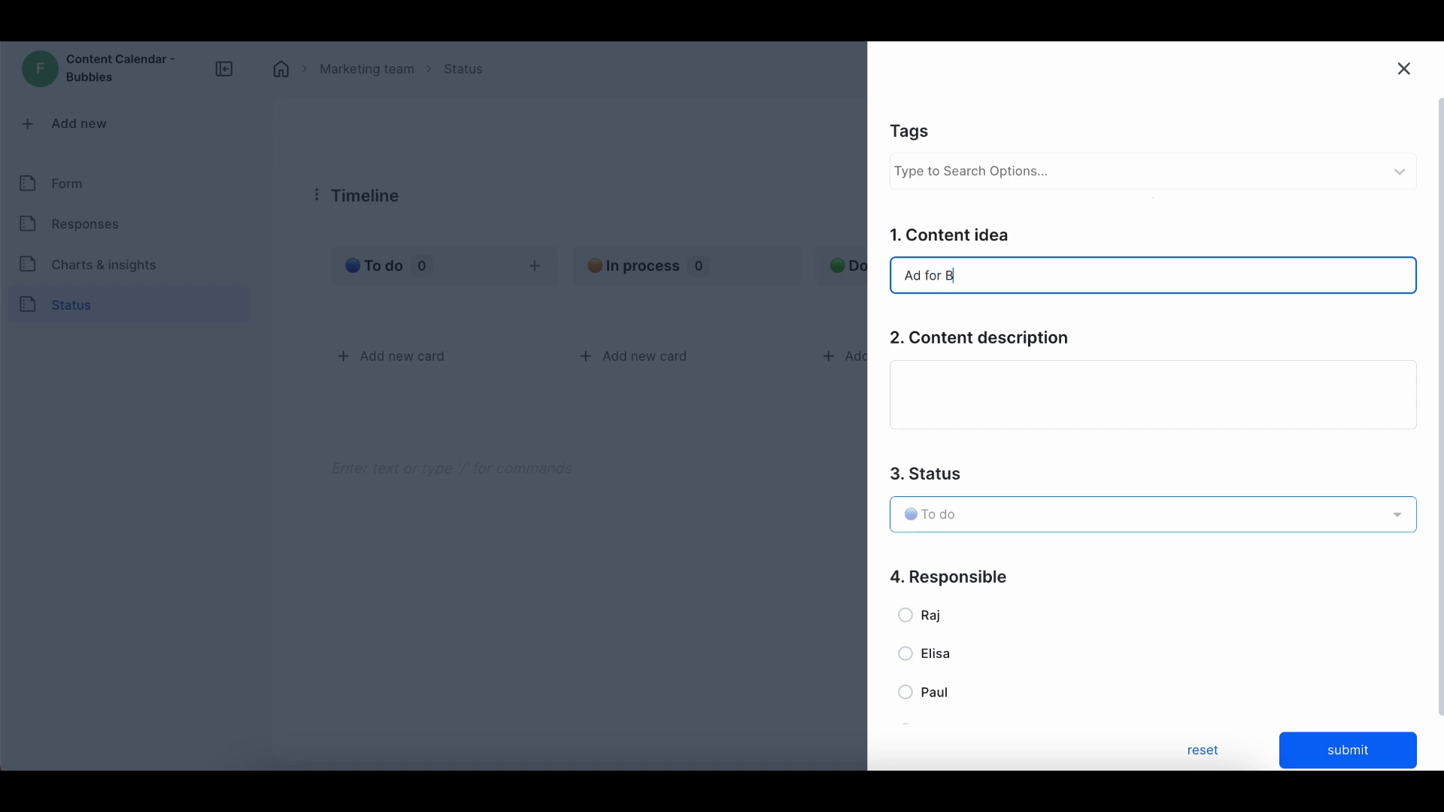
text(Ad for Bubbles)
scroll(1048, 414, down, 1)
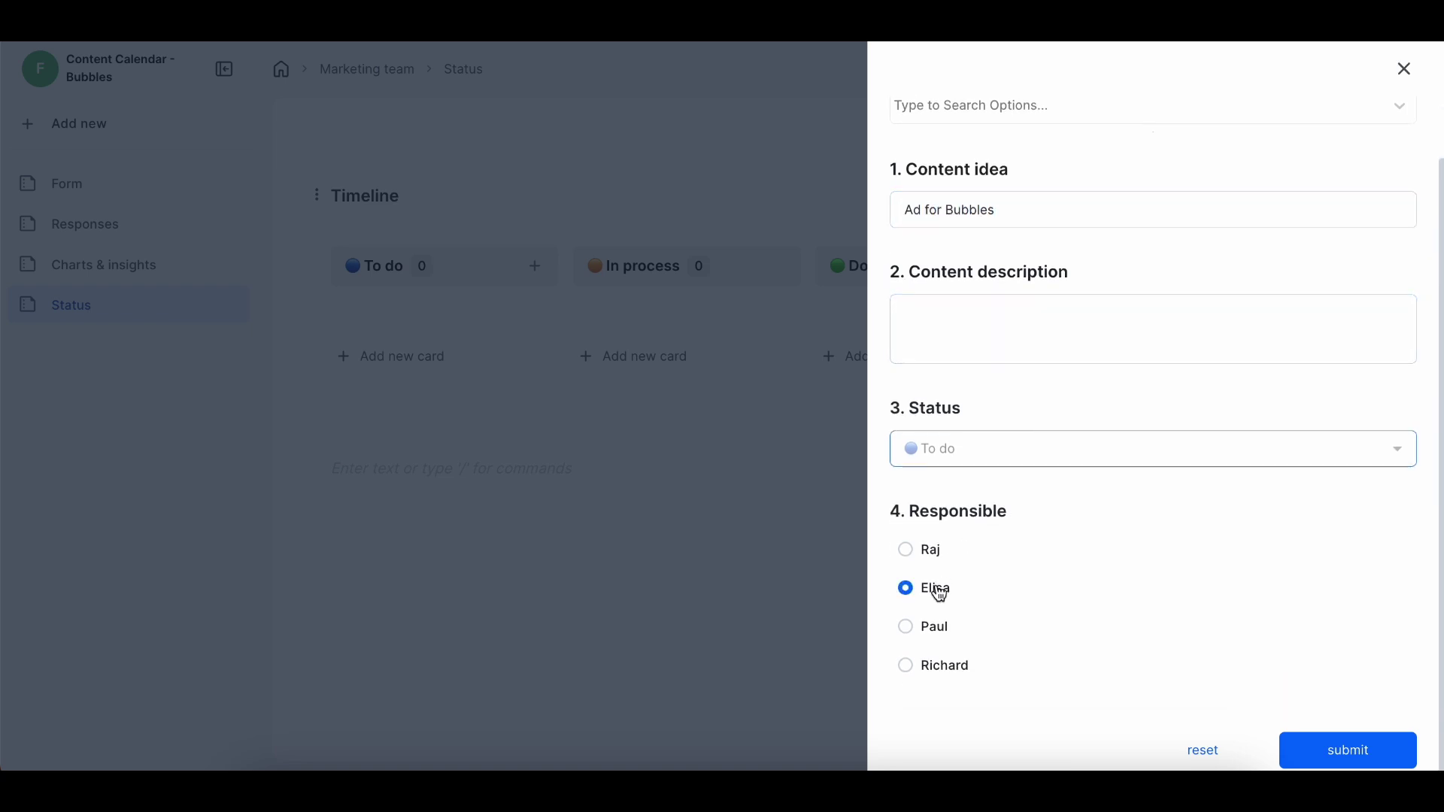
click(1406, 761)
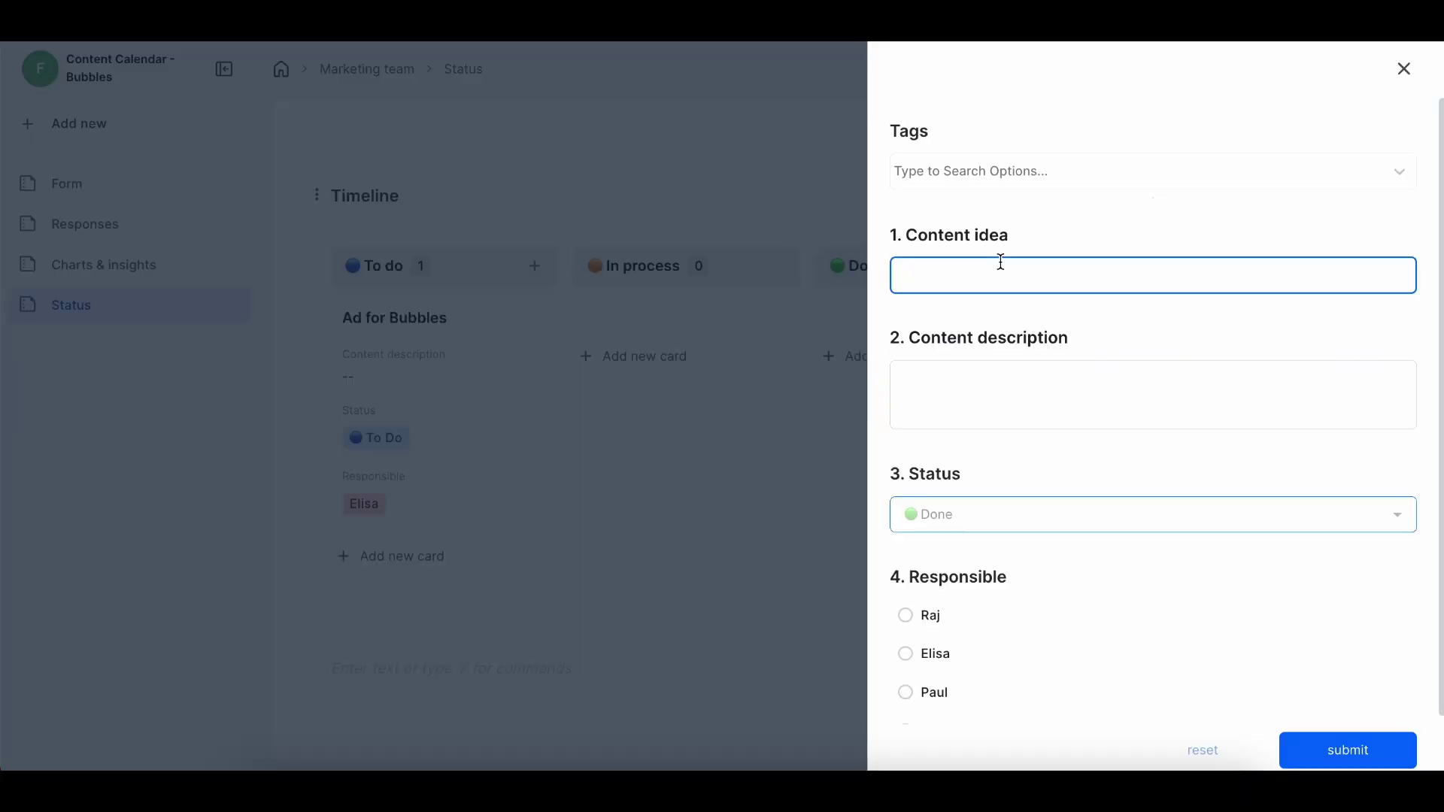
text(t)
click(1008, 394)
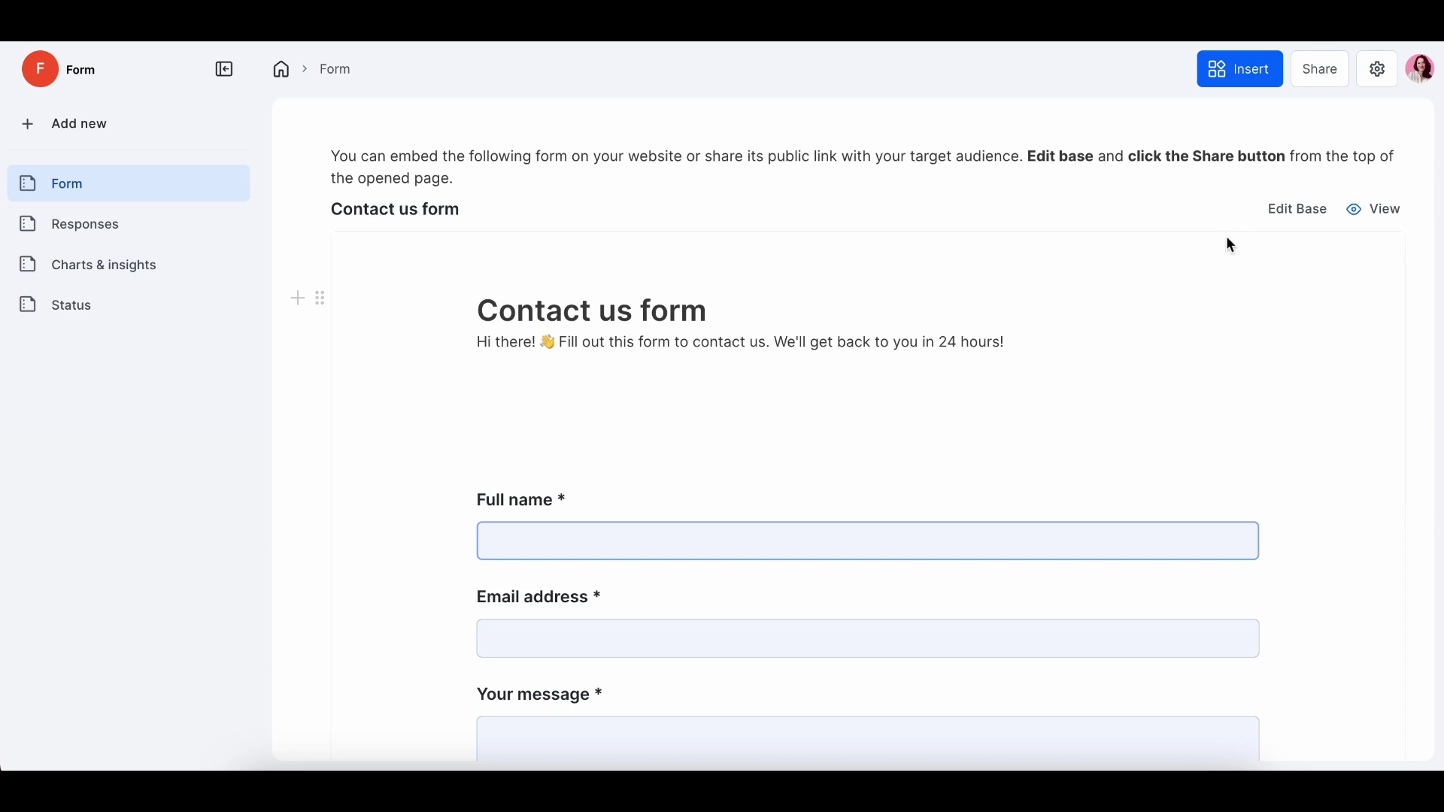
- Open the Contact us form in the form editor via Edit Base
click(1298, 210)
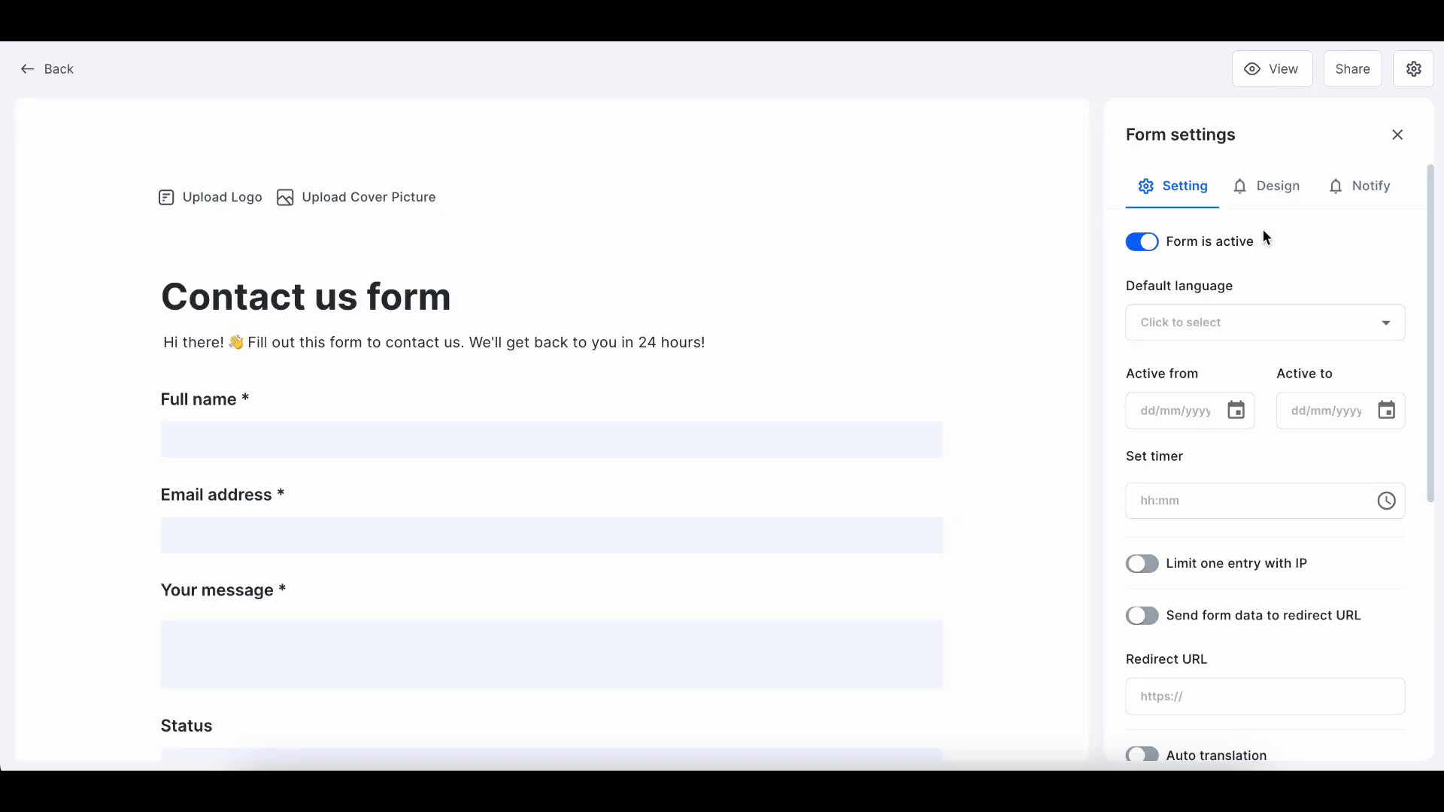